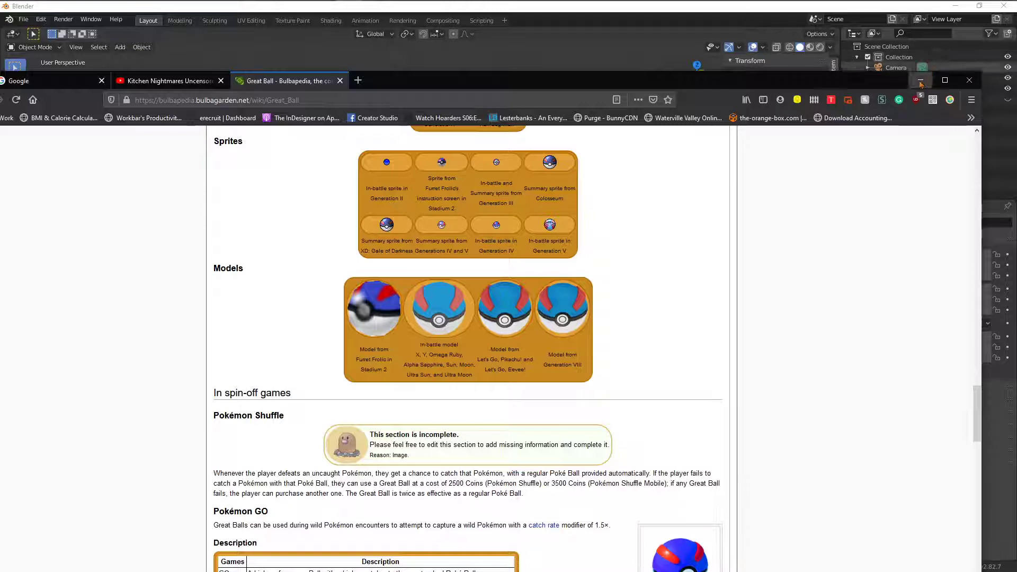
Move the browser window with the Great Ball reference page aside to uncover the Blender scene.
drag(880, 89, 1016, 89)
drag(954, 82, 1013, 80)
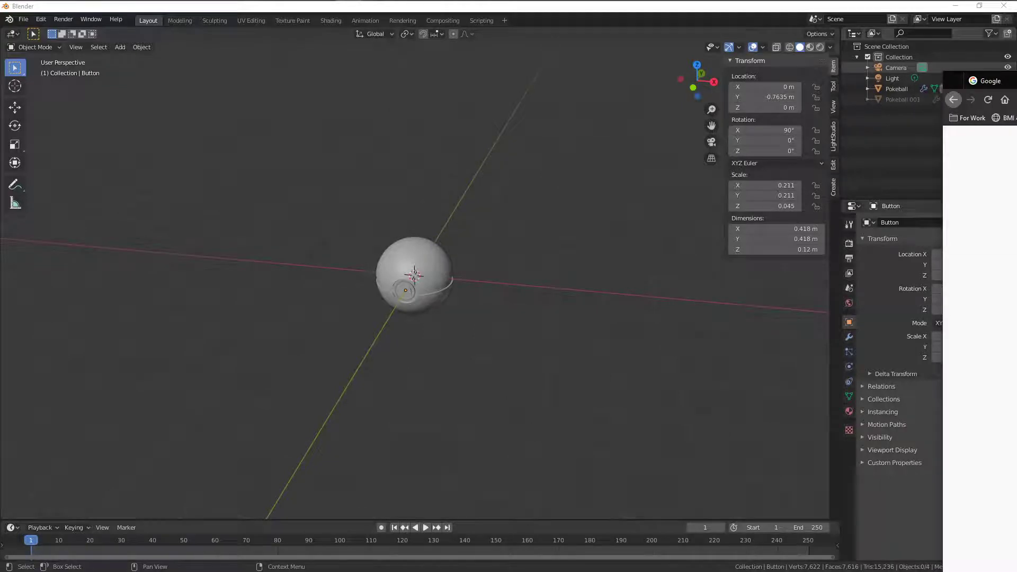
drag(1013, 81, 1016, 66)
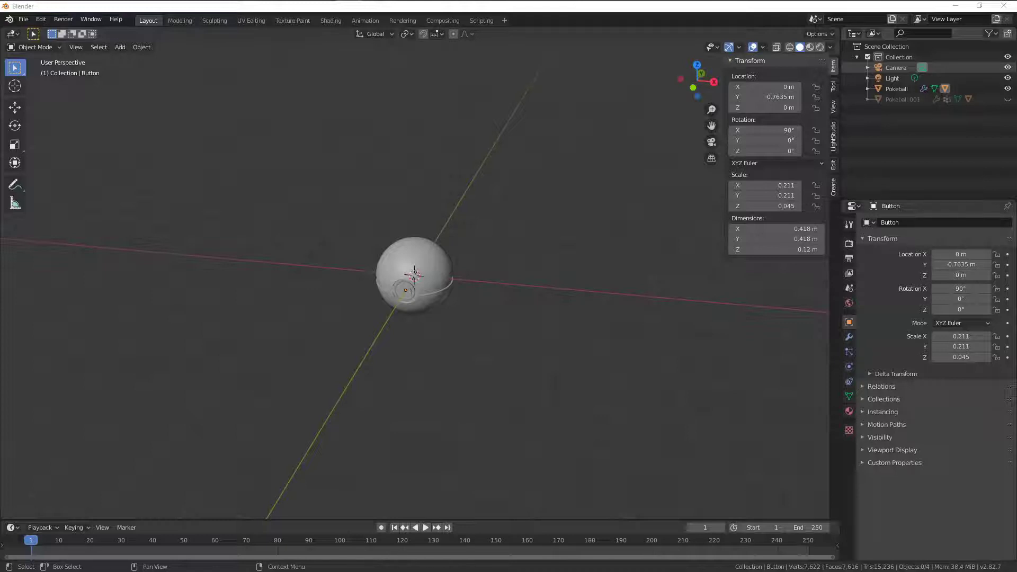
Add a UV sphere mesh at the world origin, over the Pokeball model.
middle_drag(495, 336, 516, 335)
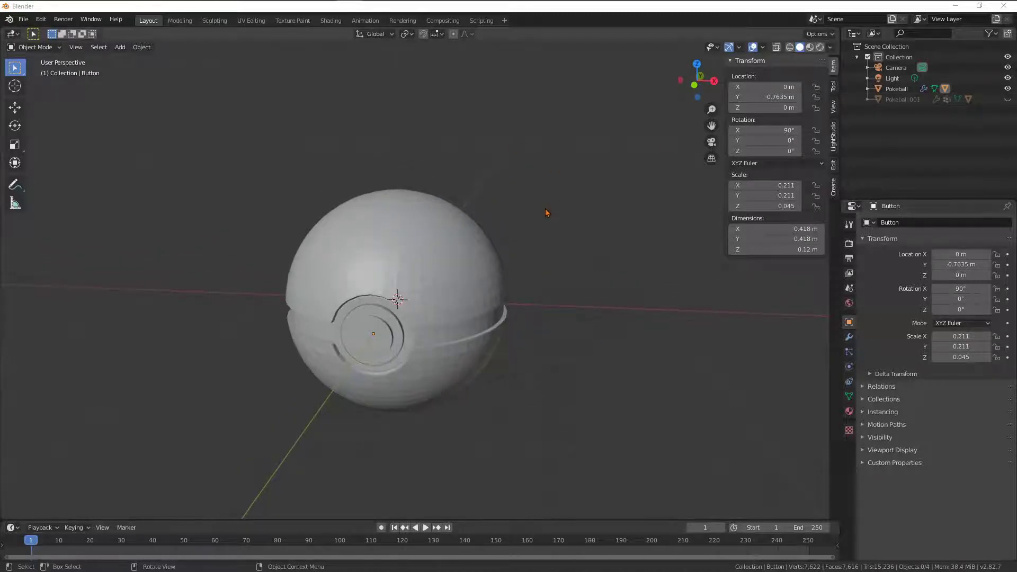
middle_drag(546, 216, 539, 261)
scroll(538, 261, down, 2)
middle_drag(473, 350, 475, 362)
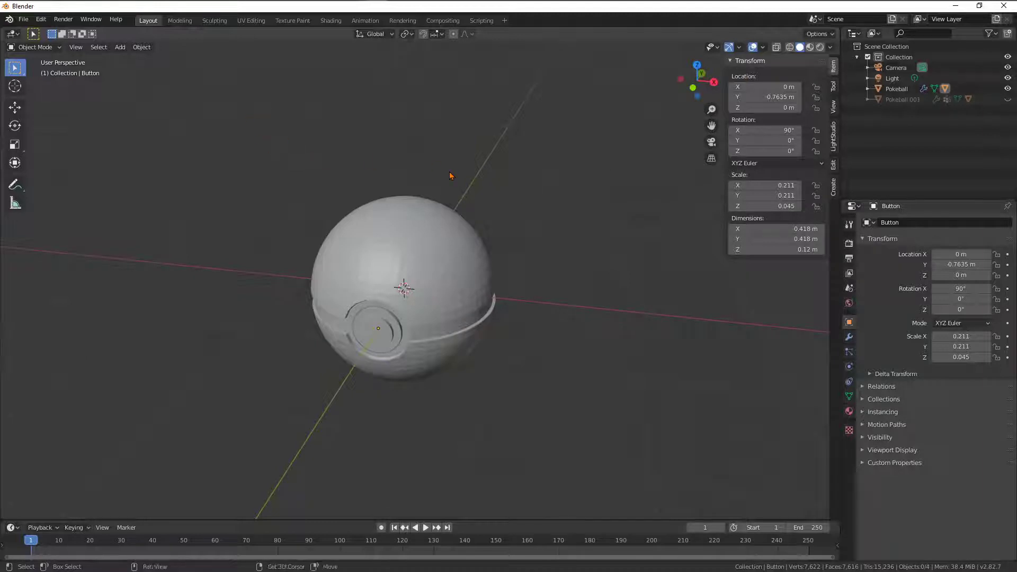
key(shift+a)
mouse_move(454, 171)
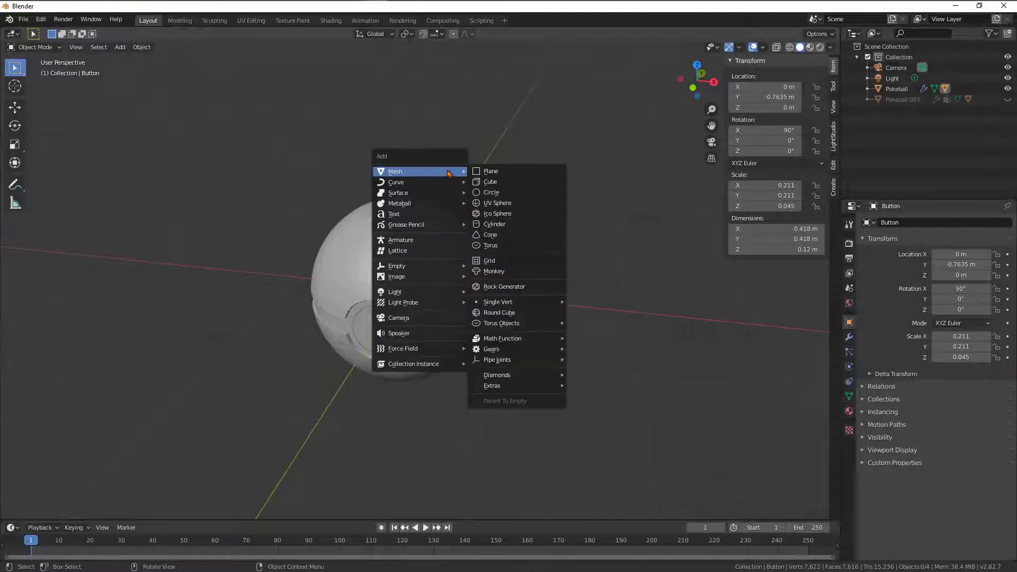
click(498, 203)
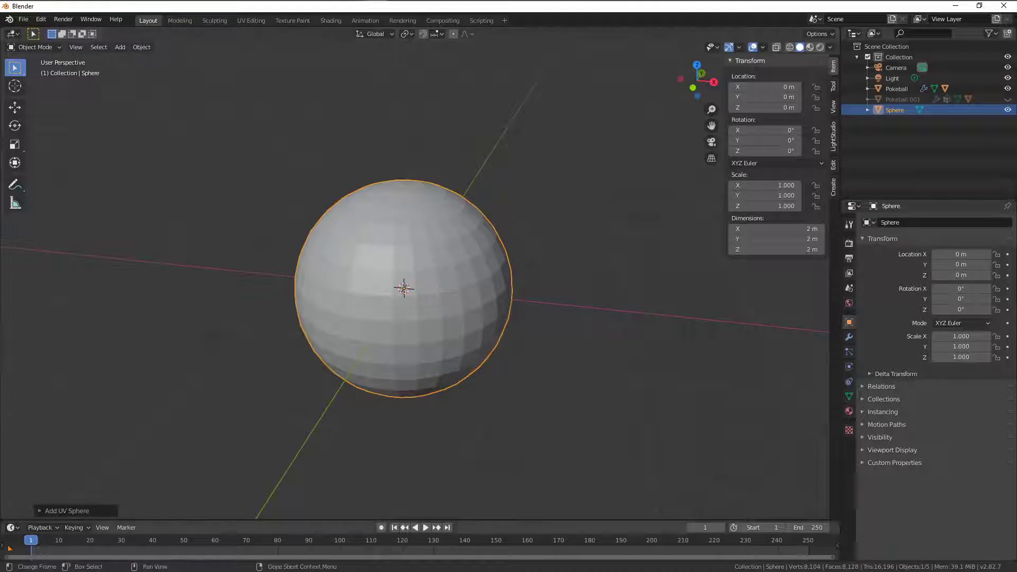
Set the new UV sphere's X rotation to 90° and its radius to 0.85 m.
click(41, 511)
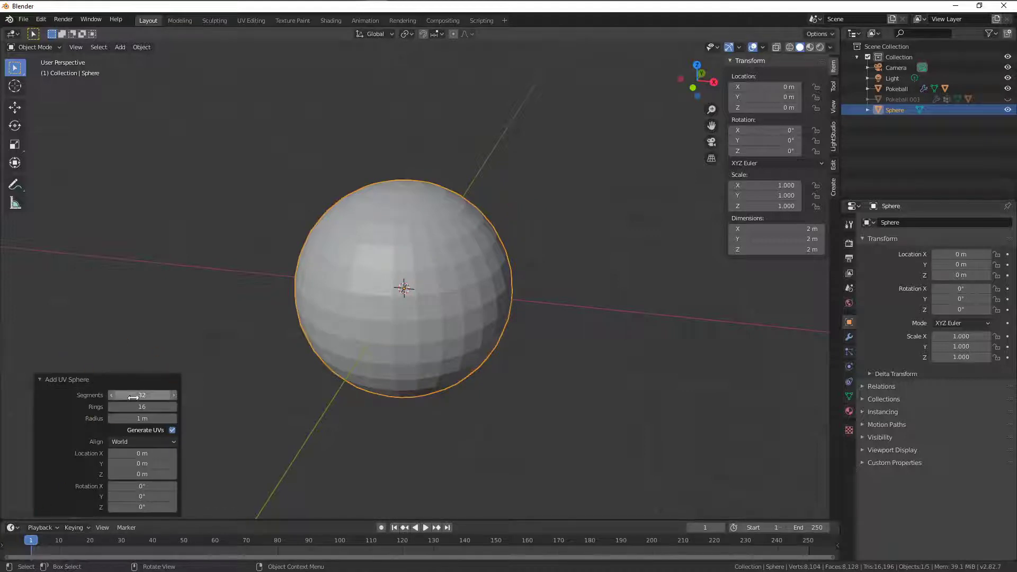
click(150, 487)
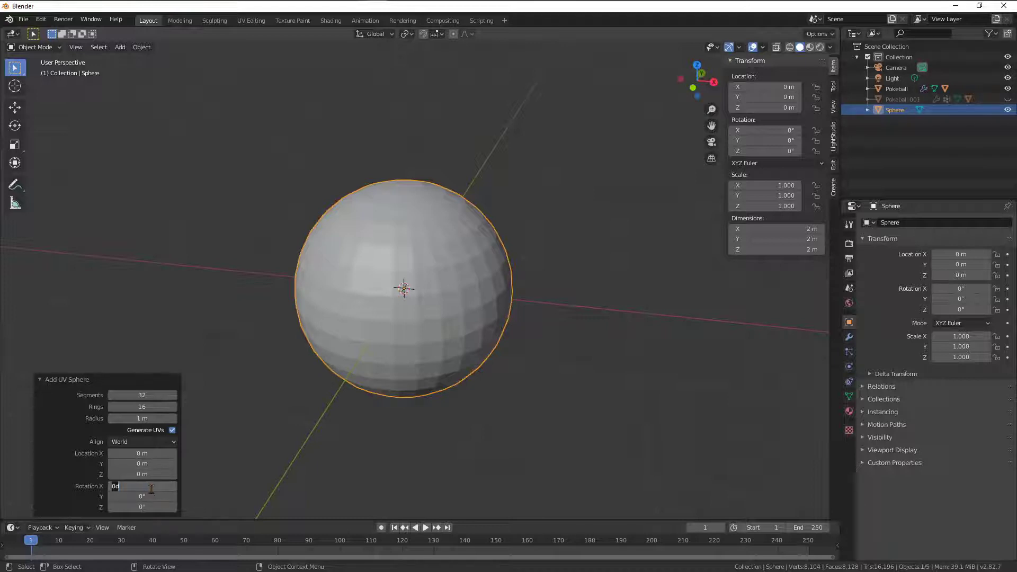
text(90)
key(Return)
click(150, 419)
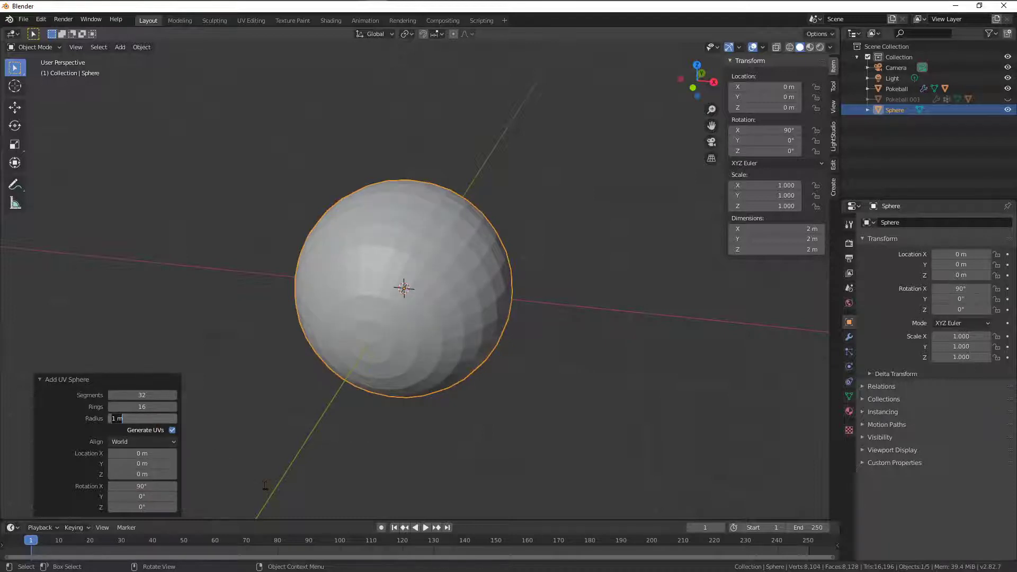
text(0.85)
key(Return)
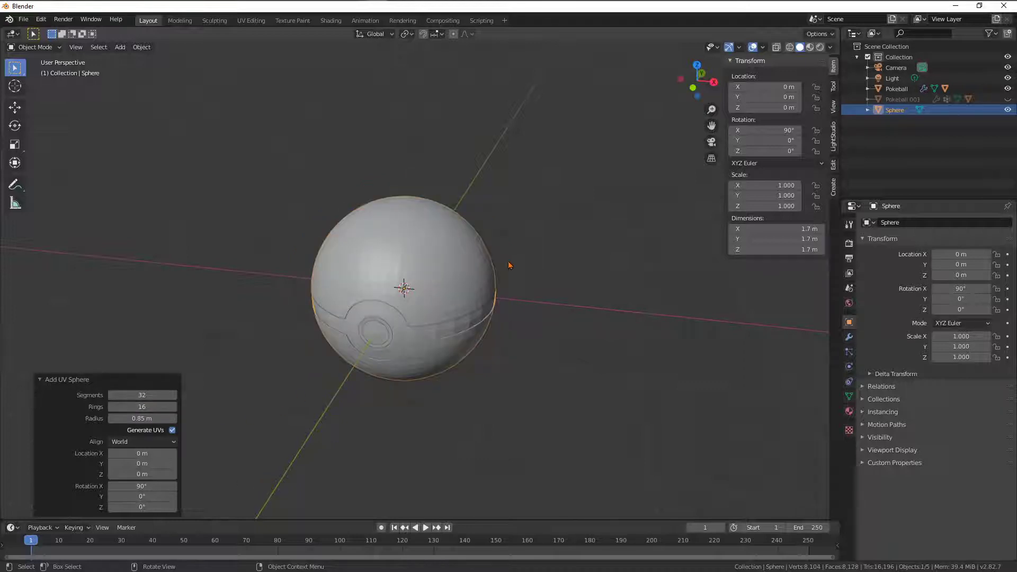
Examine how the new sphere fits the Pokeball shell from several angles and the front, with and without X-ray display.
middle_drag(508, 265, 511, 236)
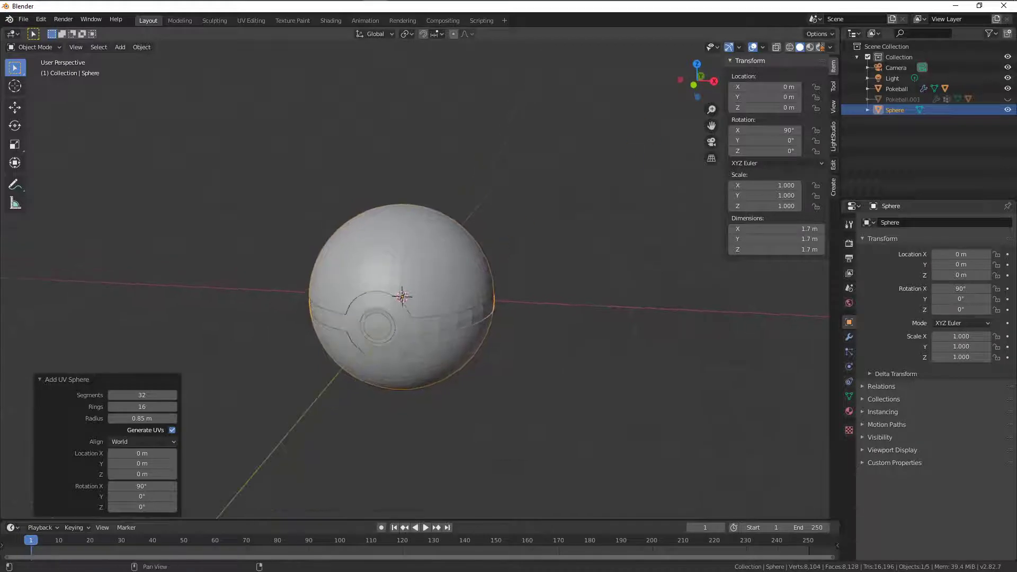
click(777, 47)
scroll(491, 196, up, 1)
scroll(492, 193, up, 2)
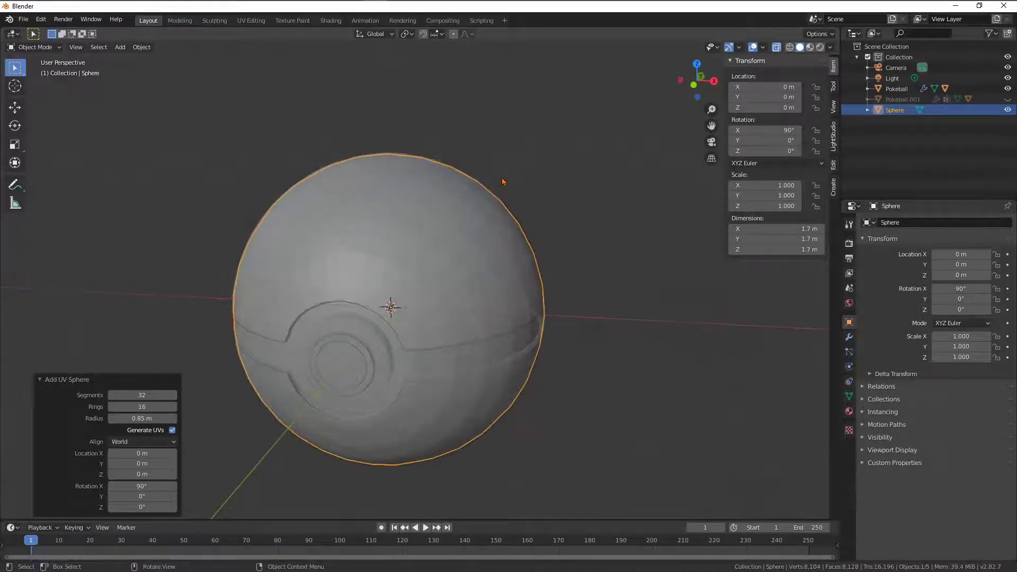
middle_drag(504, 182, 522, 154)
scroll(489, 207, up, 2)
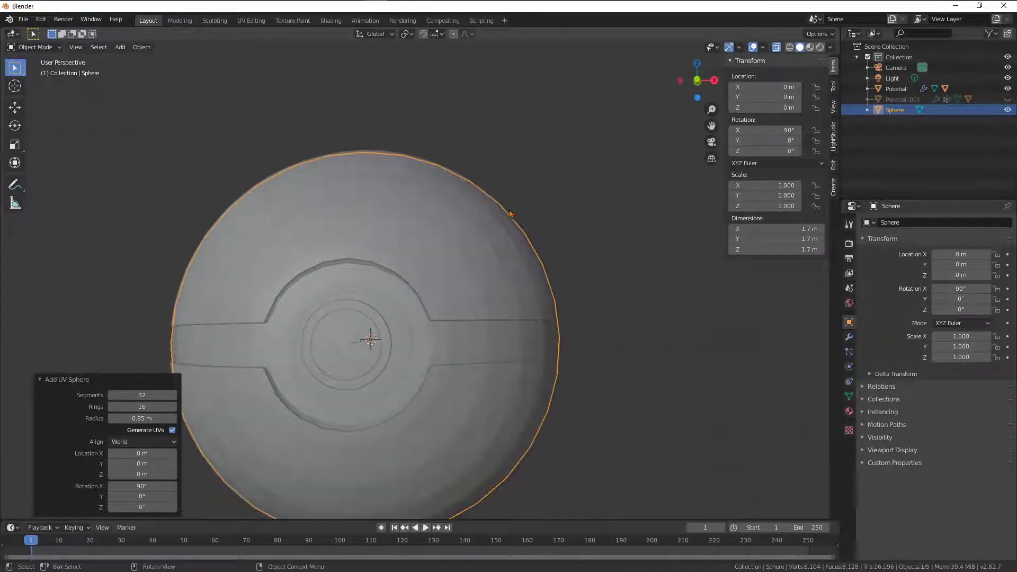
scroll(518, 238, down, 2)
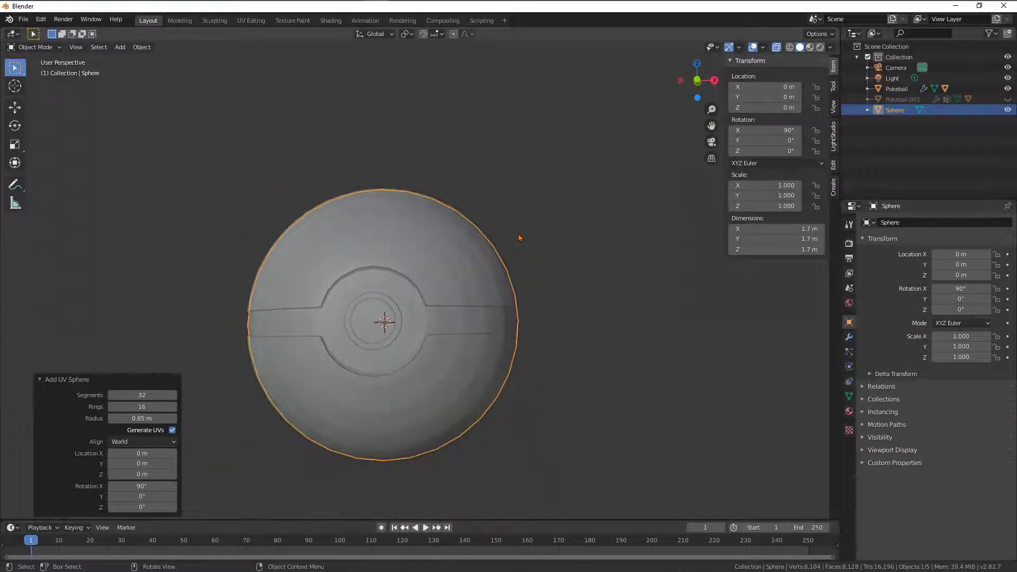
key(KP_1)
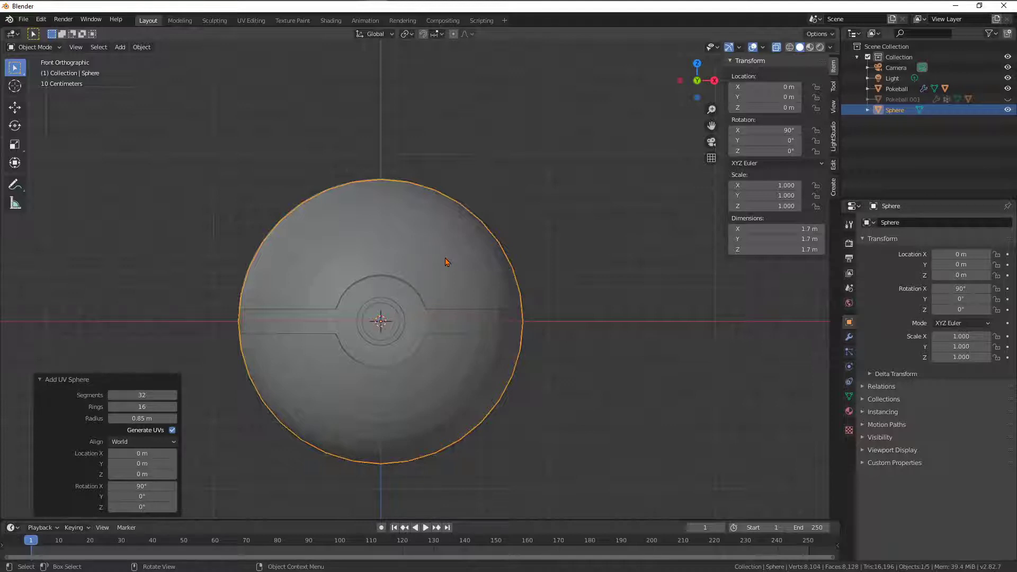
middle_drag(486, 288, 616, 230)
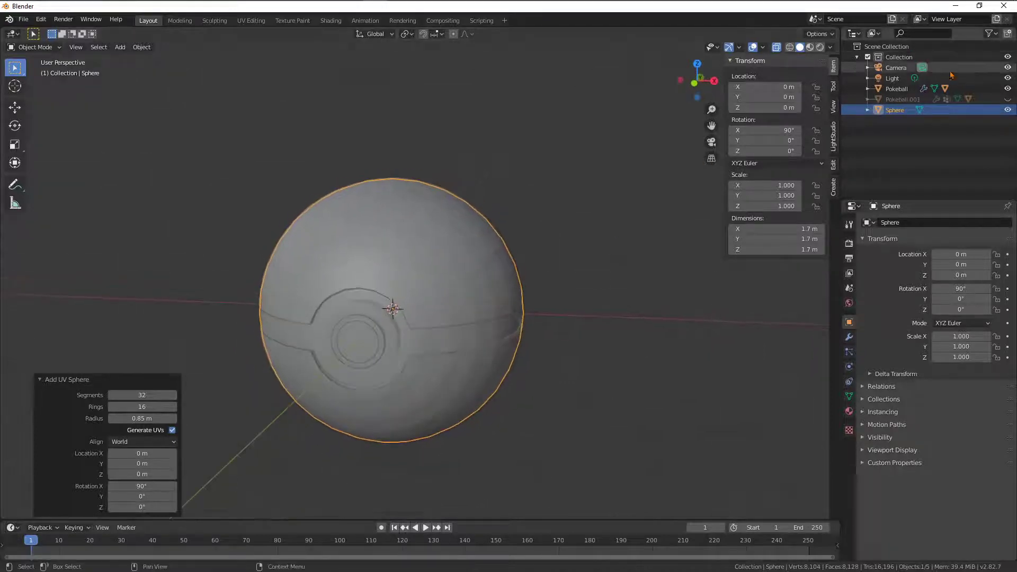
click(777, 47)
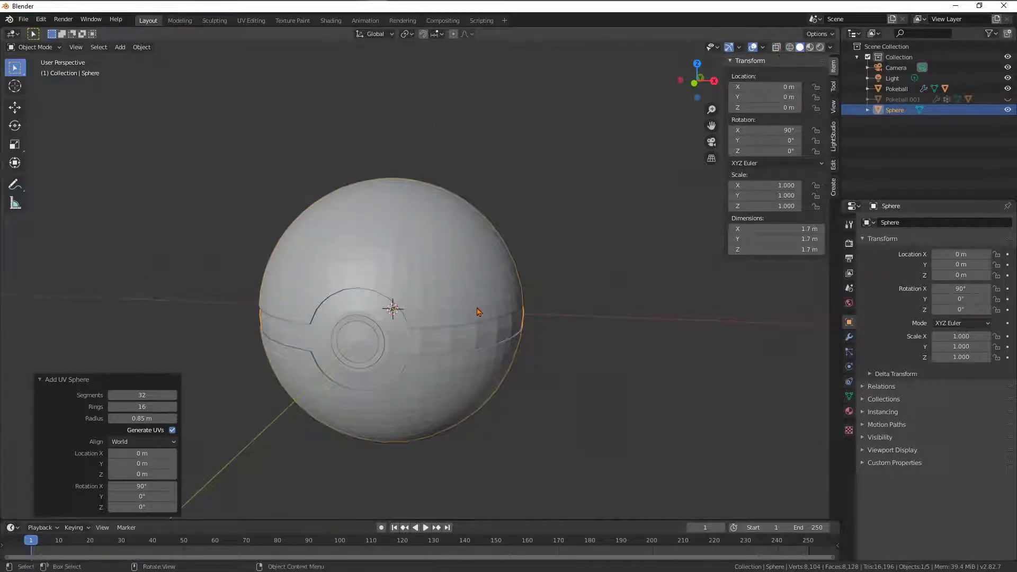
middle_drag(478, 312, 435, 301)
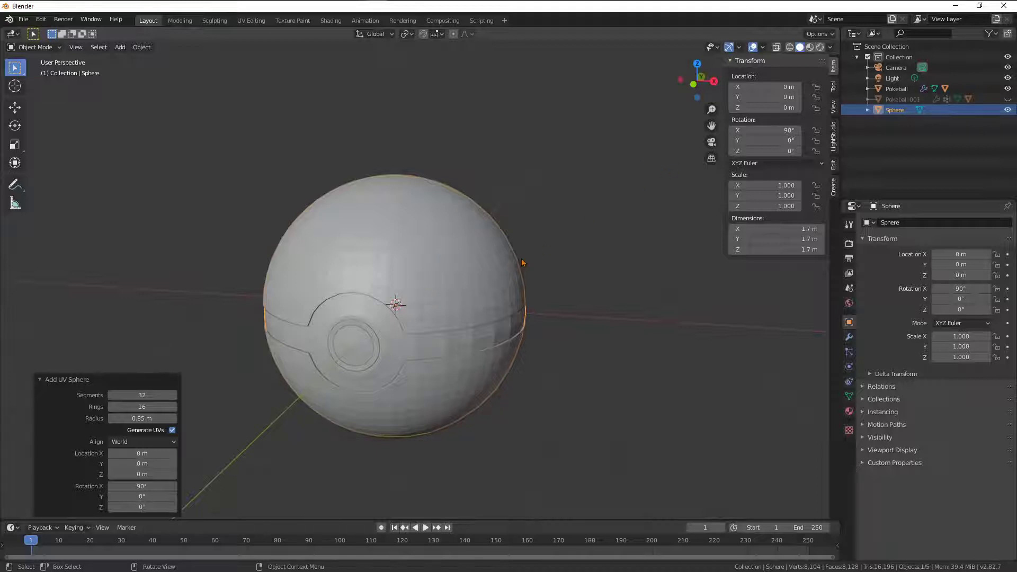
Open the sphere in Edit Mode from the front view, with X-ray display on and face selection active.
key(KP_1)
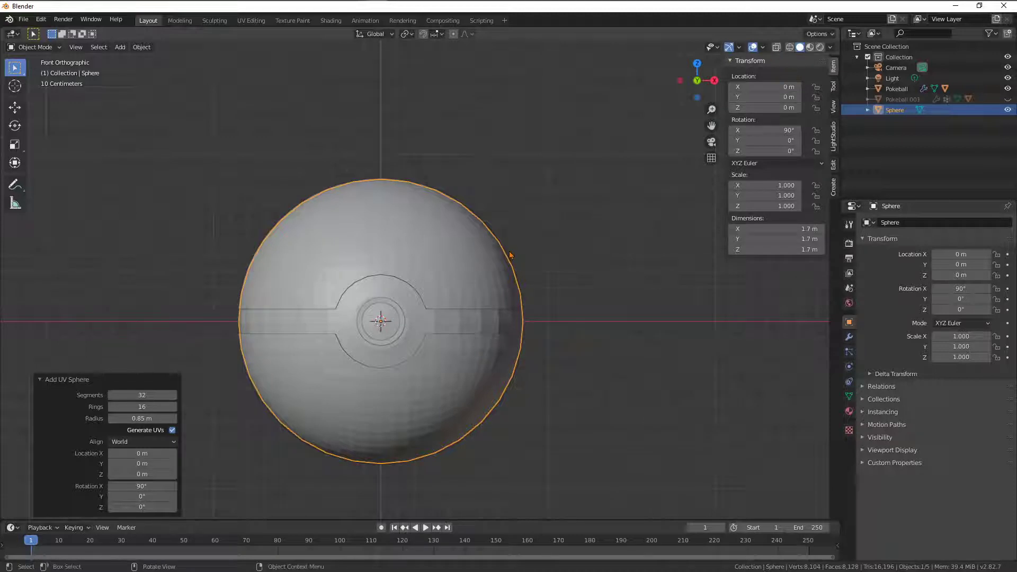
click(414, 330)
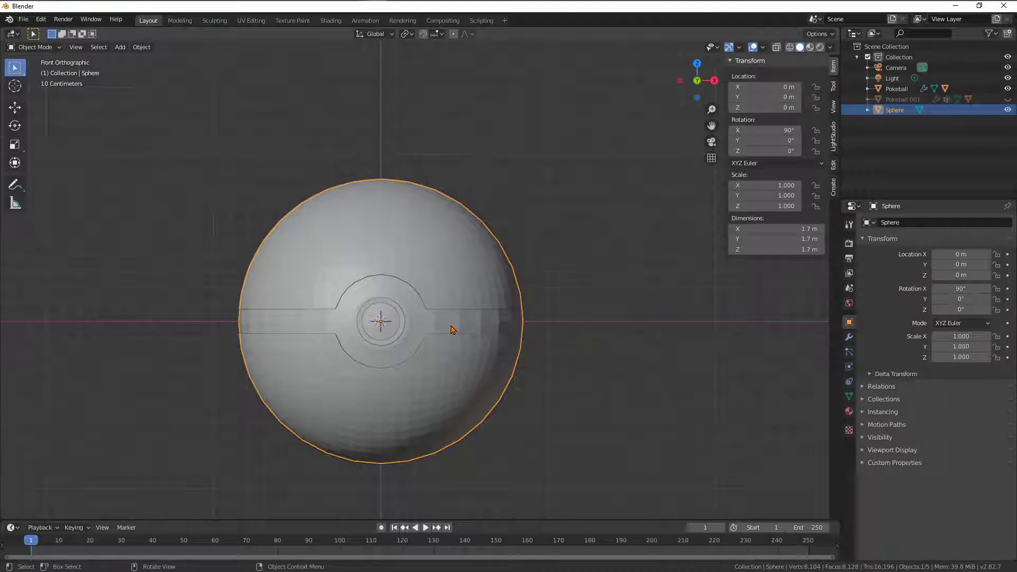
key(Tab)
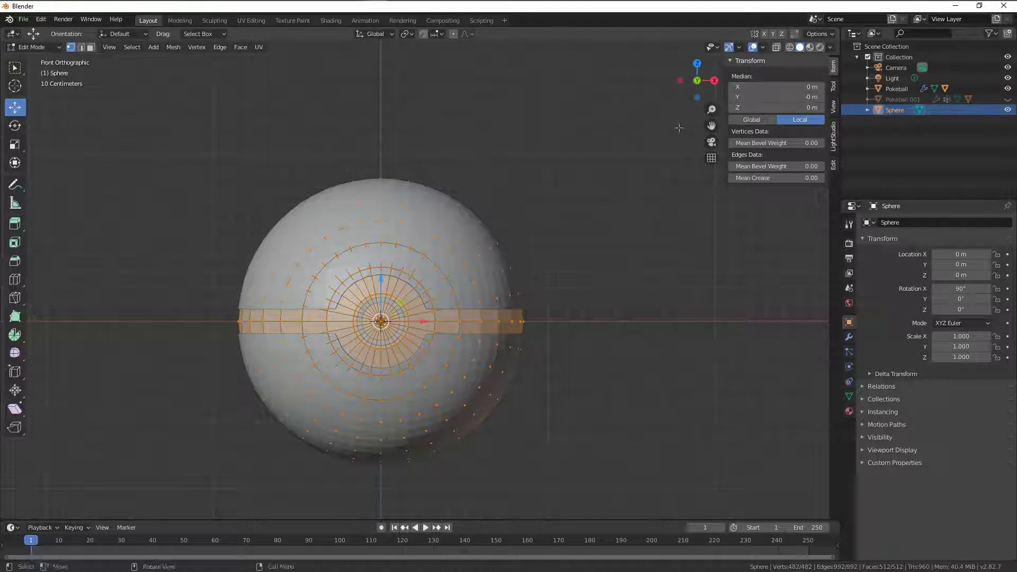
click(776, 47)
key(a)
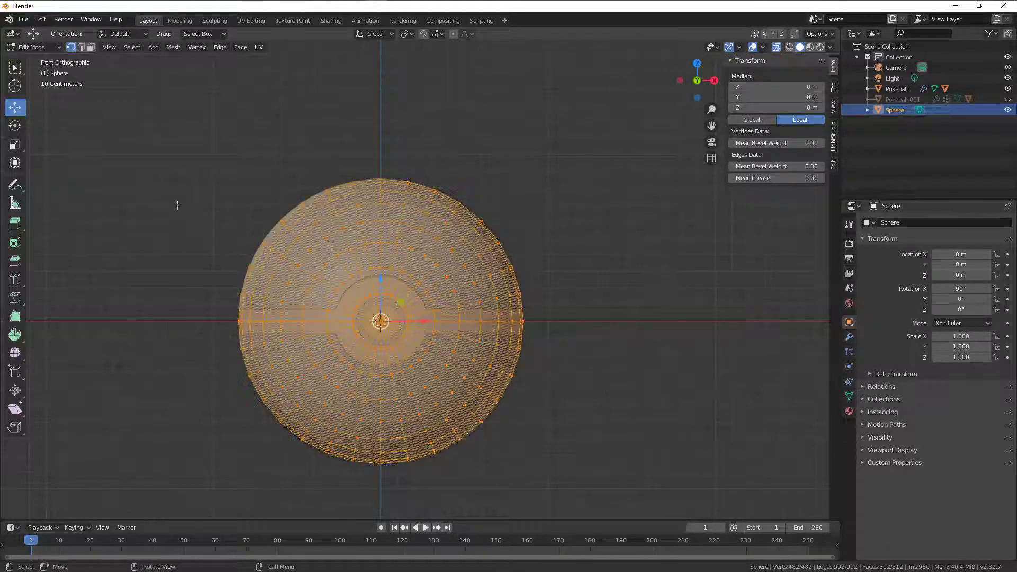
click(90, 47)
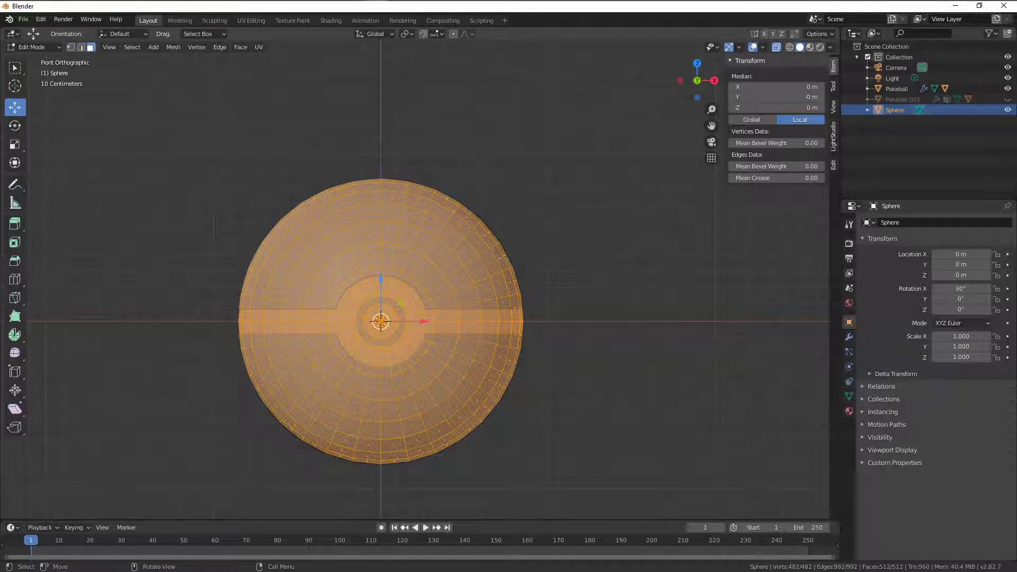
click(440, 253)
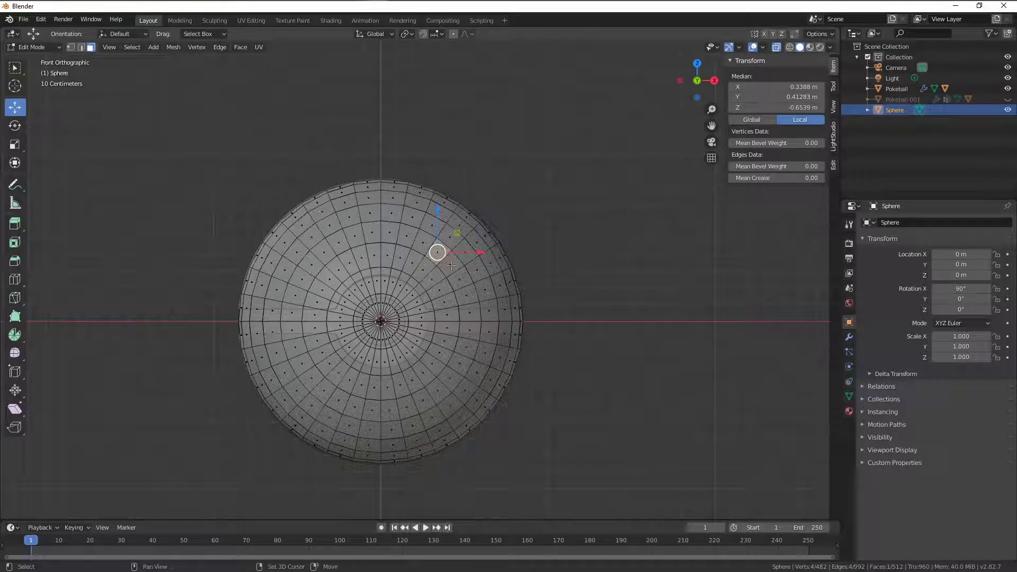
shift+click(450, 265)
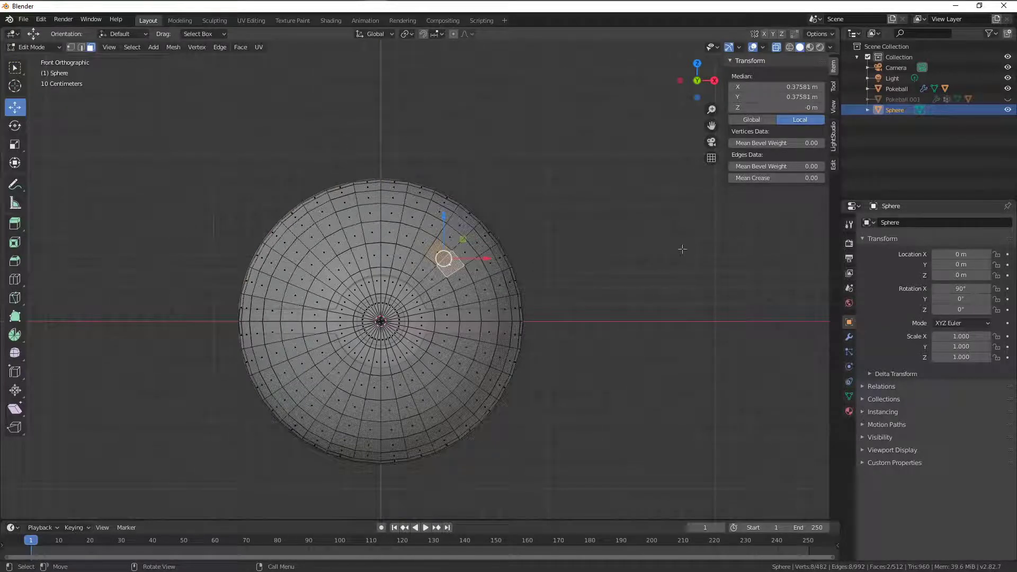
middle_drag(673, 249, 624, 261)
key(ctrl+z)
key(KP_1)
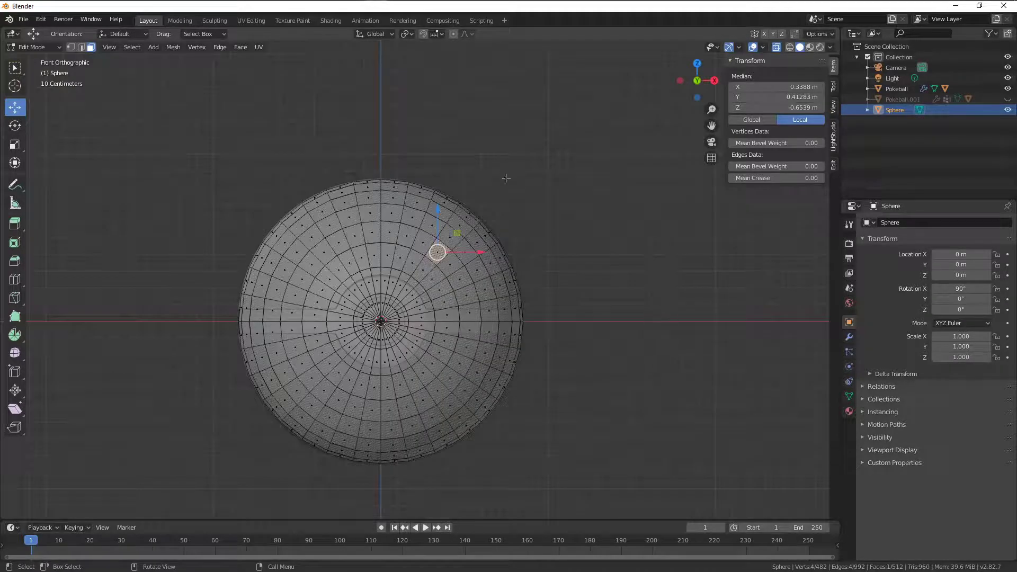
Select the two-column block of faces on the sphere's upper right in front view, from the outer edge inward toward the pole.
click(21, 73)
drag(501, 193, 456, 220)
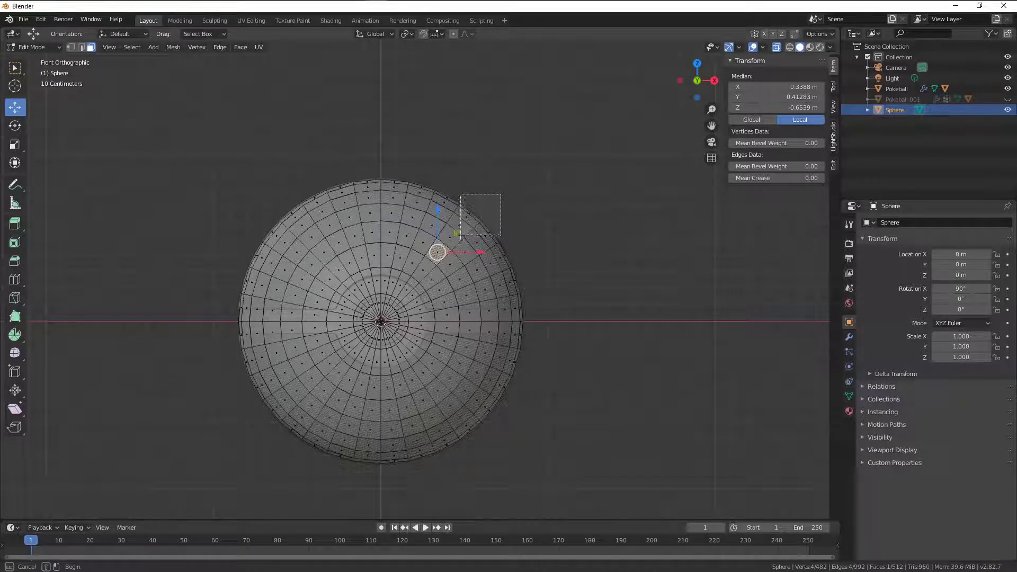
drag(462, 234, 469, 245)
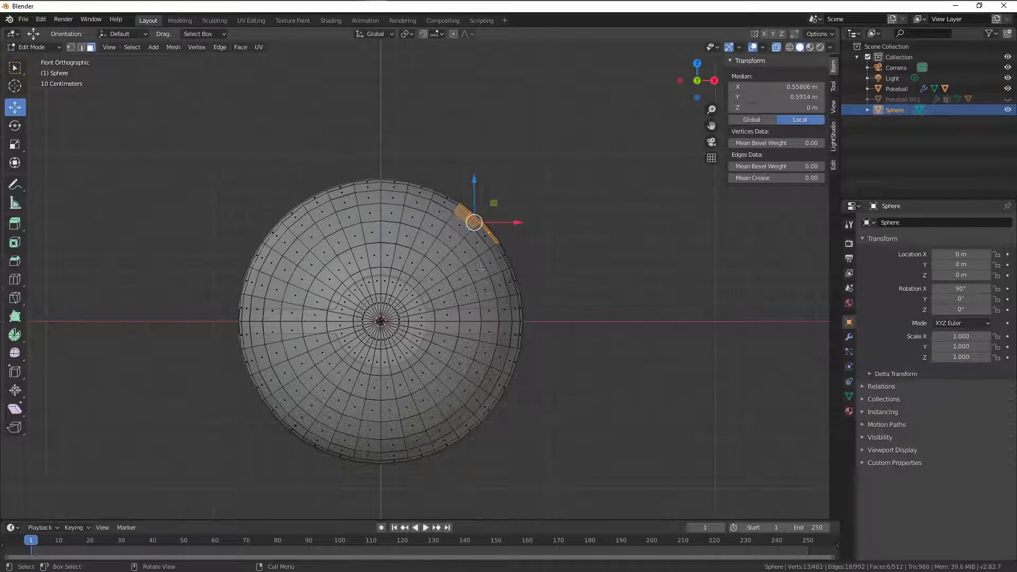
shift+click(451, 266)
shift+click(444, 255)
shift+click(448, 239)
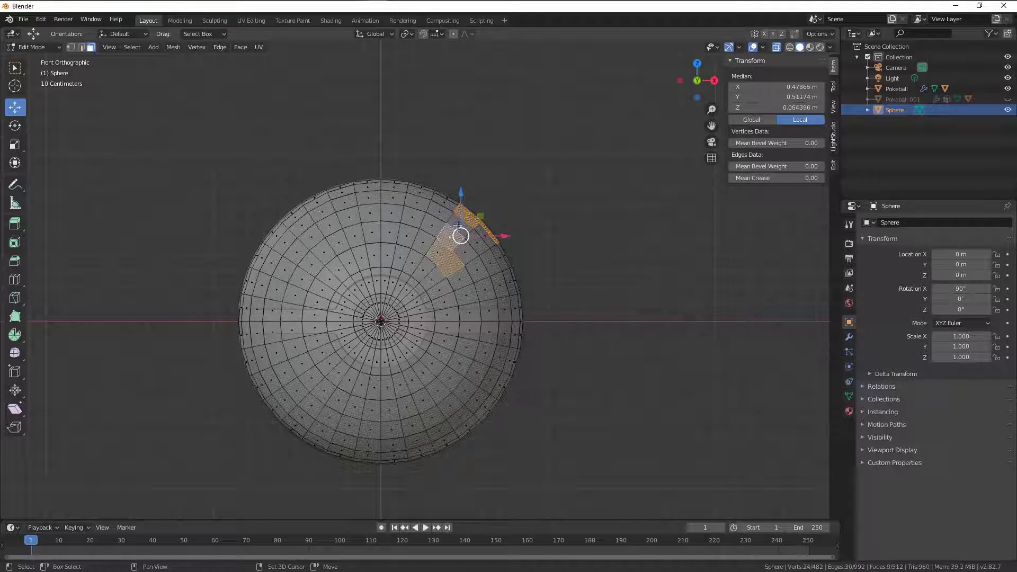
shift+click(459, 226)
shift+click(468, 254)
shift+click(478, 243)
shift+click(486, 236)
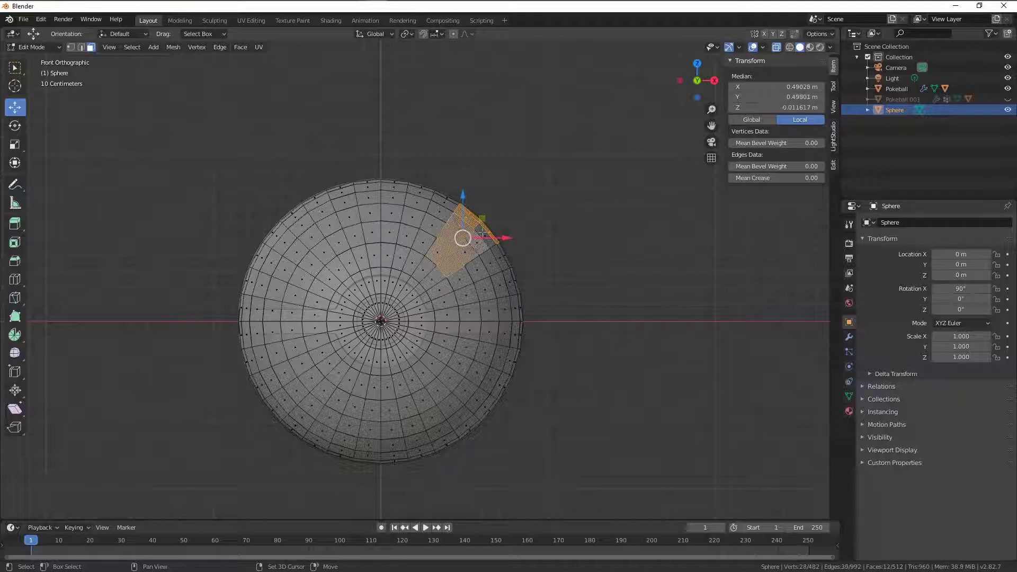
Turn off X-ray display and hide the Pokeball so only the sphere being edited remains in view.
middle_drag(560, 253, 371, 298)
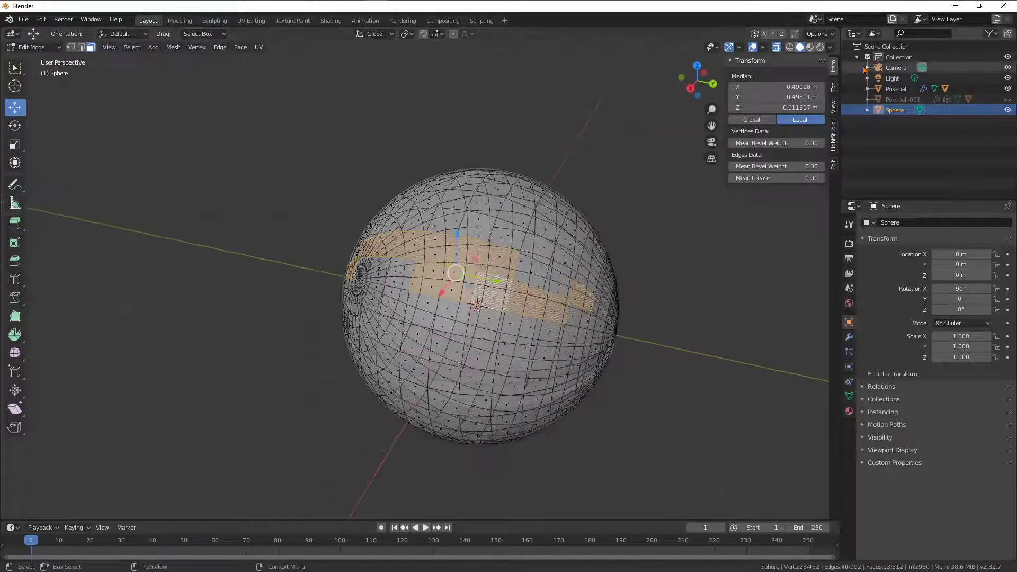
click(776, 47)
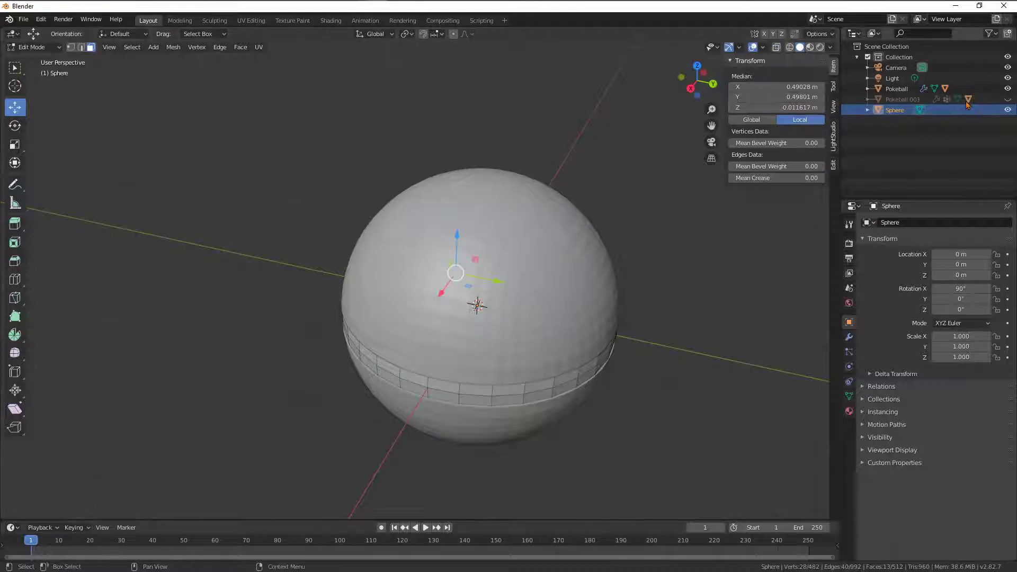
click(1008, 89)
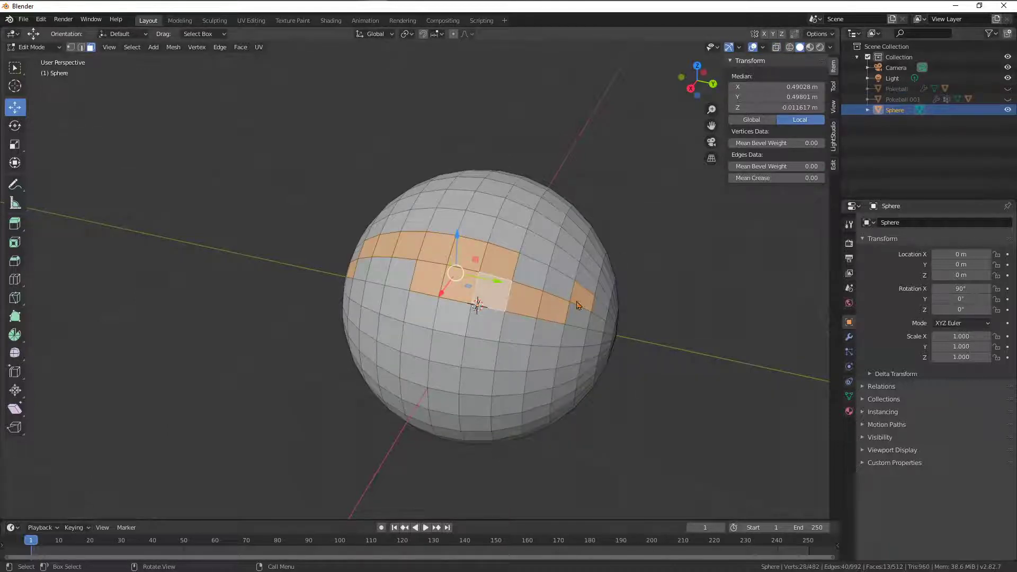
Add the missing faces at both ends of the selection to complete a continuous two-row band across the sphere.
ctrl+click(578, 322)
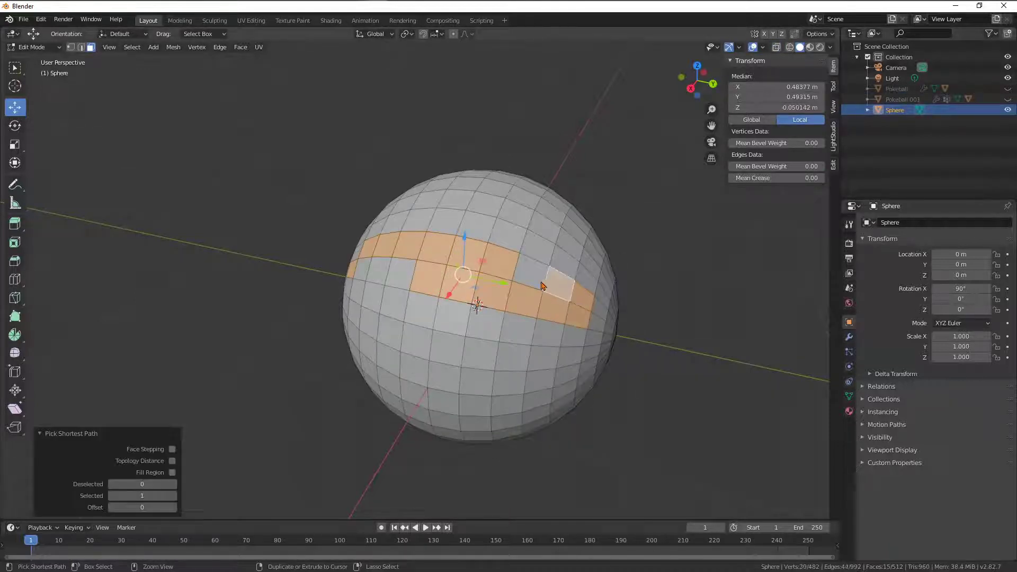
ctrl+click(524, 267)
scroll(502, 262, down, 2)
scroll(502, 262, down, 4)
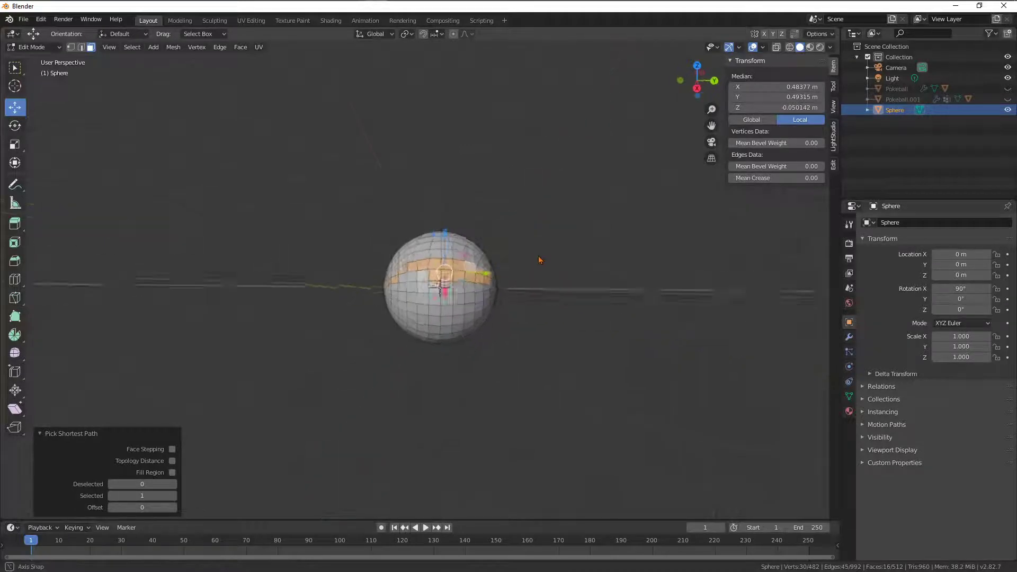
ctrl+click(416, 282)
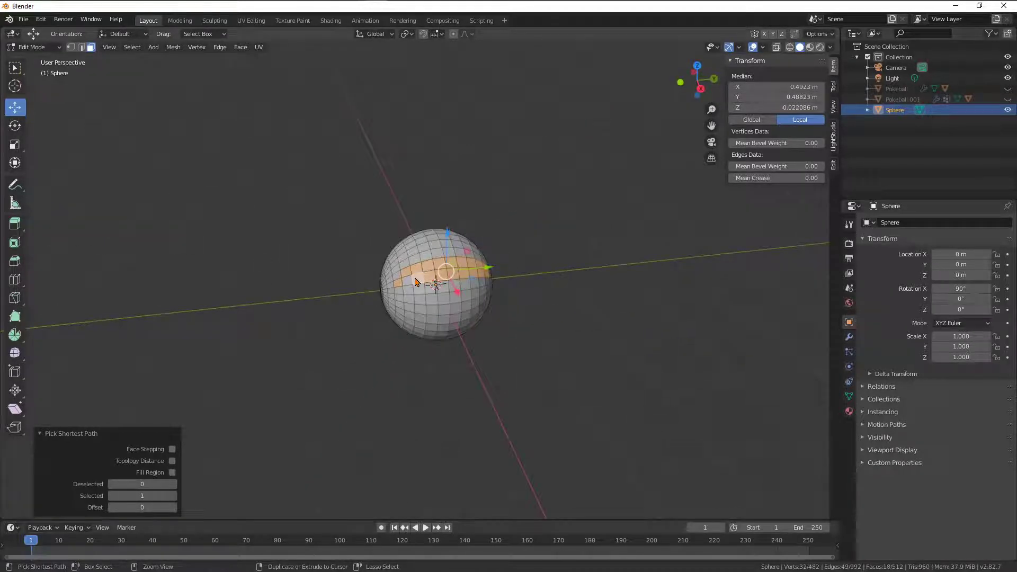
ctrl+click(400, 283)
middle_drag(400, 284, 461, 262)
scroll(449, 262, up, 5)
scroll(469, 264, down, 5)
scroll(461, 263, up, 3)
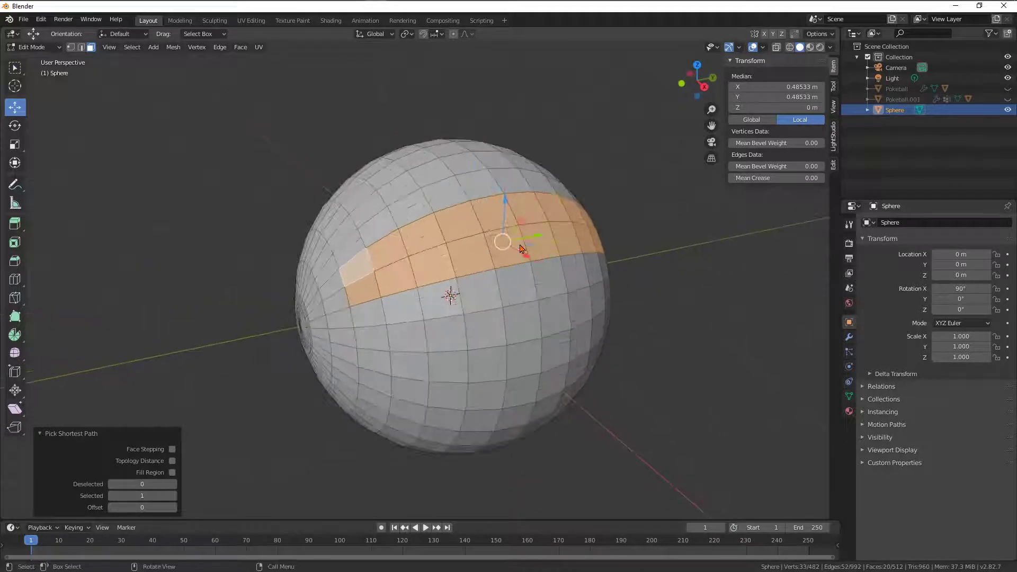
Extrude the selected band of faces outward along their normals by about 0.088 m.
click(14, 225)
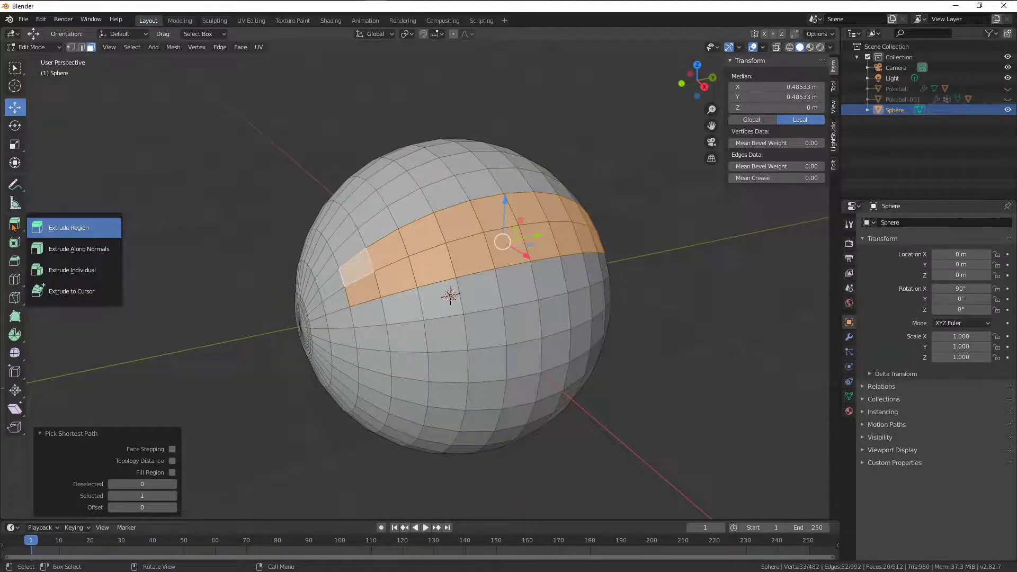
click(63, 250)
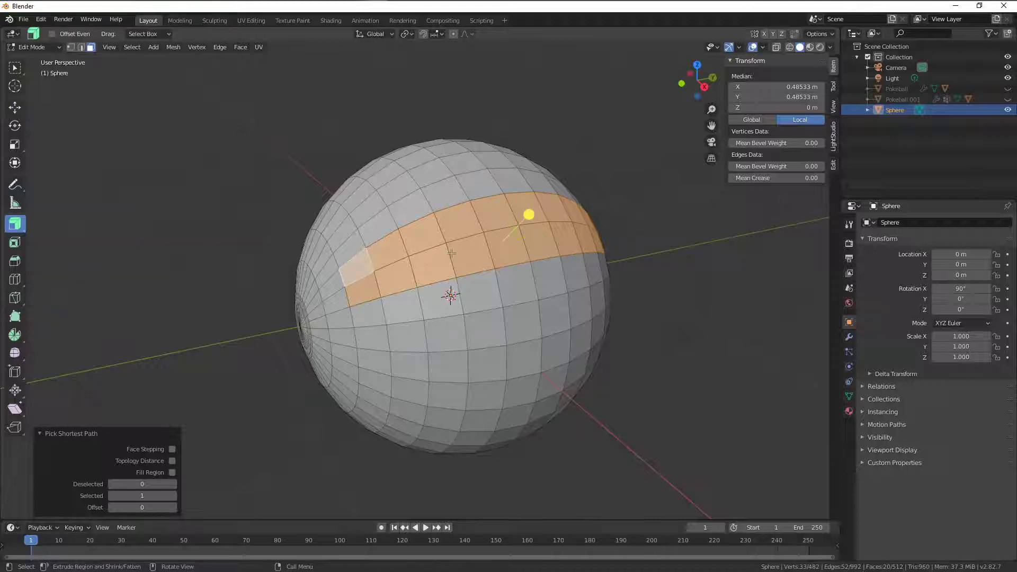
middle_drag(451, 254, 559, 202)
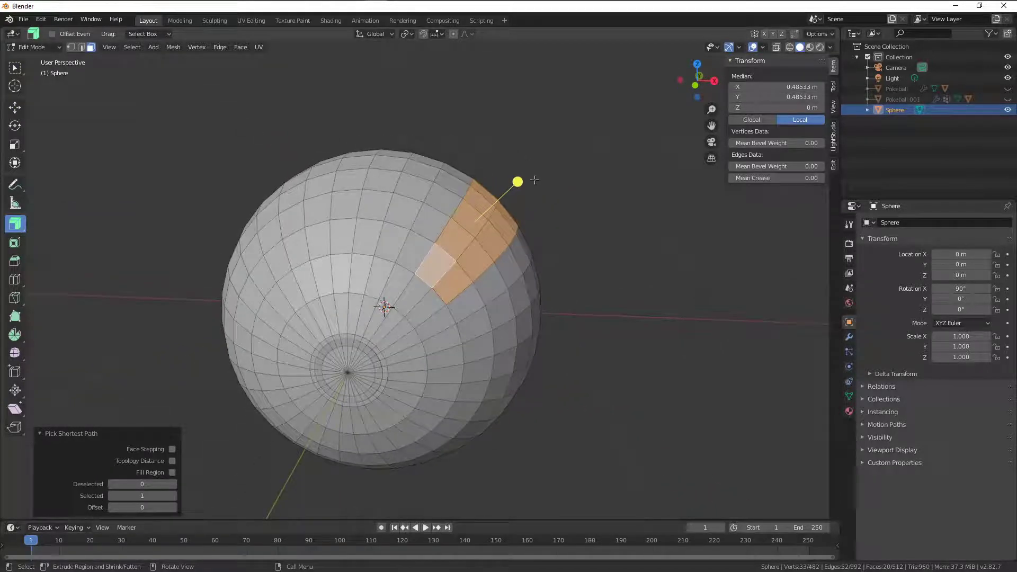
drag(518, 182, 531, 173)
middle_drag(594, 220, 642, 207)
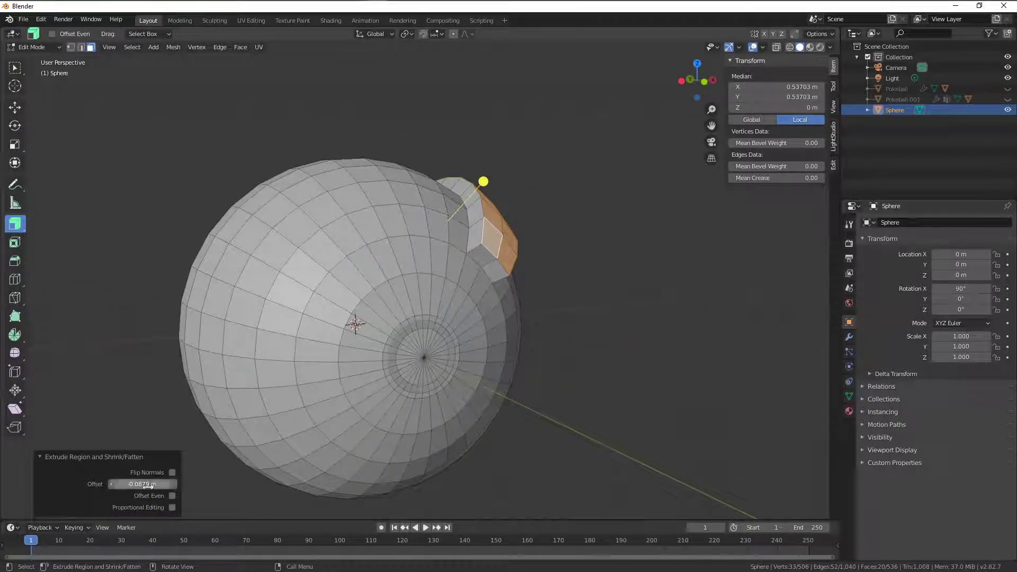
Set the offset of the band's extrusion to -0.035 m.
drag(142, 483, 165, 484)
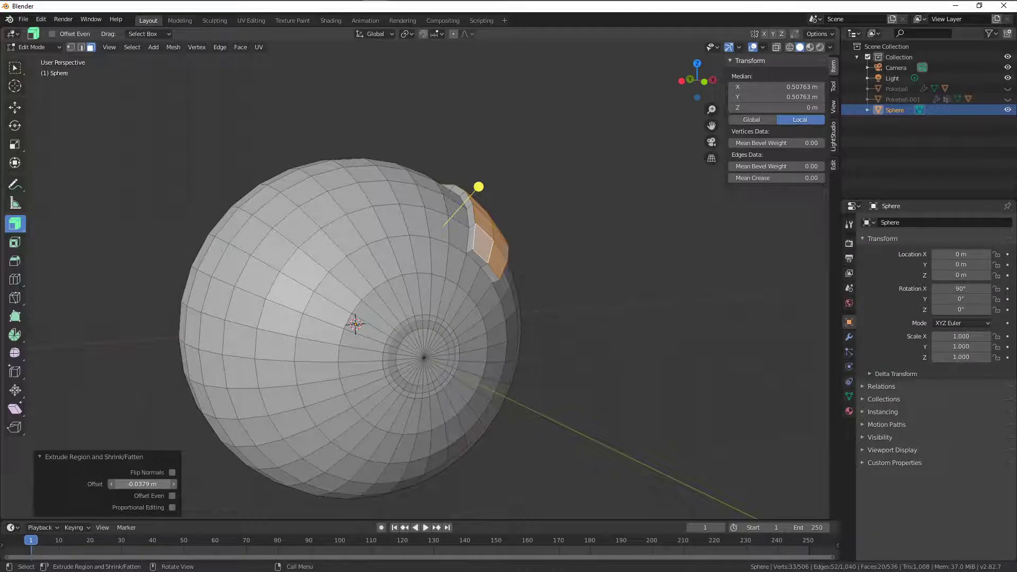
click(143, 483)
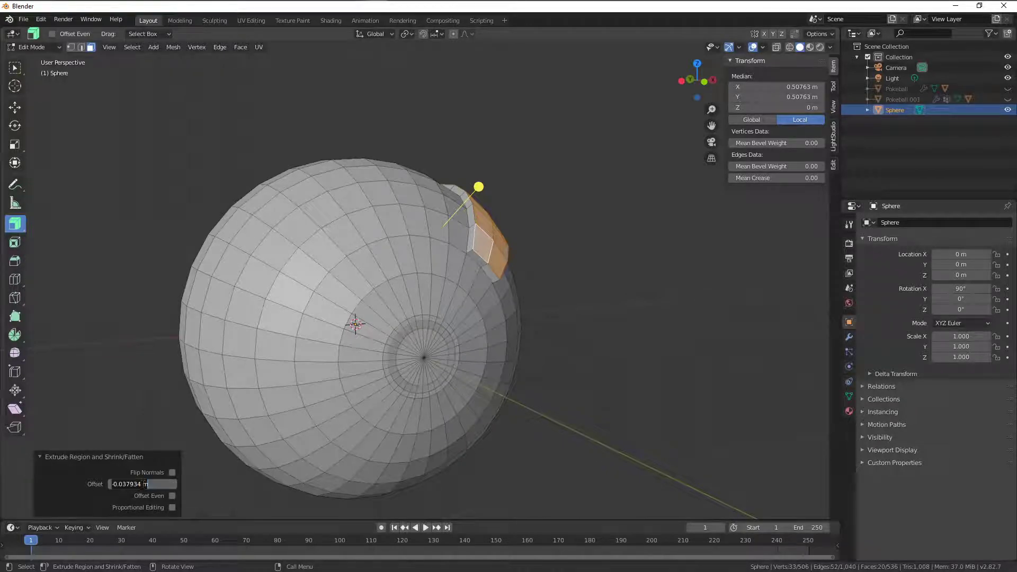
drag(142, 484, 133, 485)
key(Return)
Grow the selection to include the band's side walls, invert it, and delete all the other faces of the sphere.
middle_drag(646, 405, 606, 402)
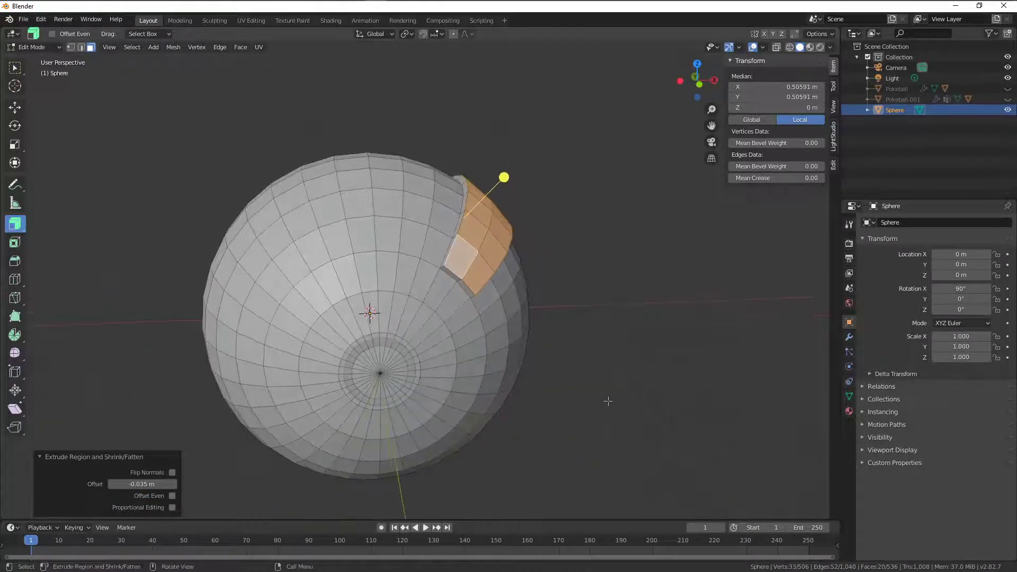
middle_drag(601, 342, 563, 329)
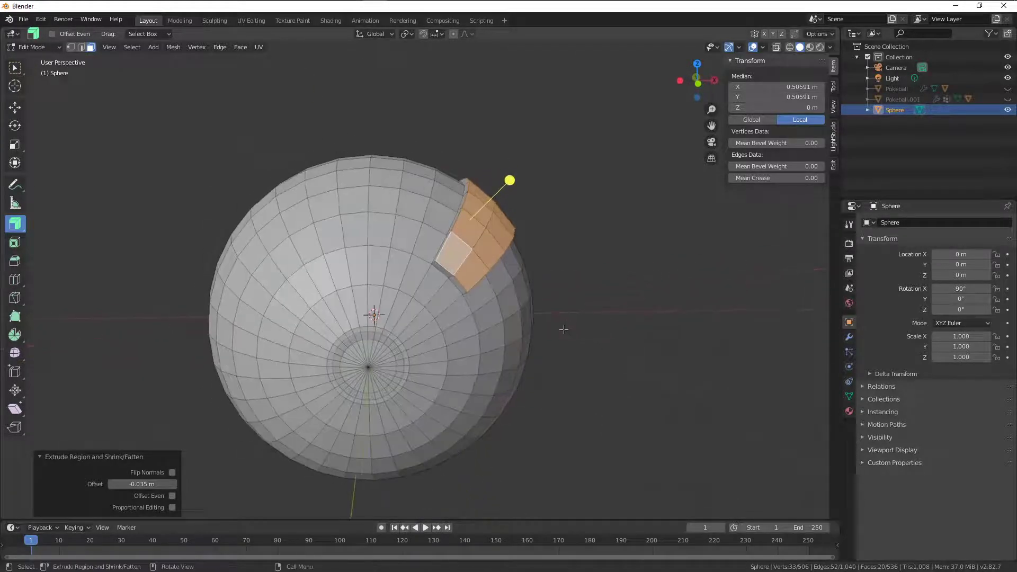
key(ctrl)
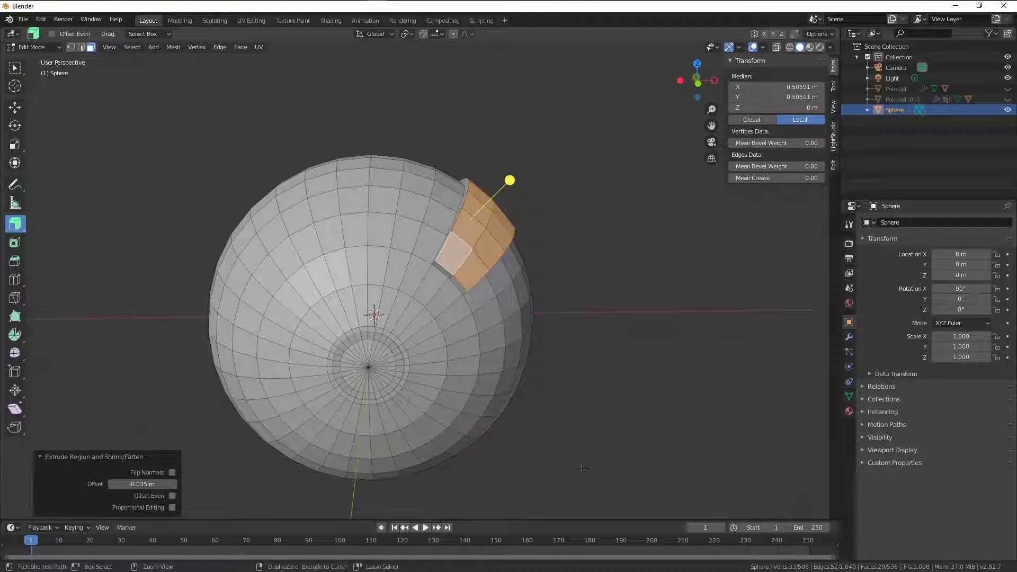
key(ctrl+KP_Add)
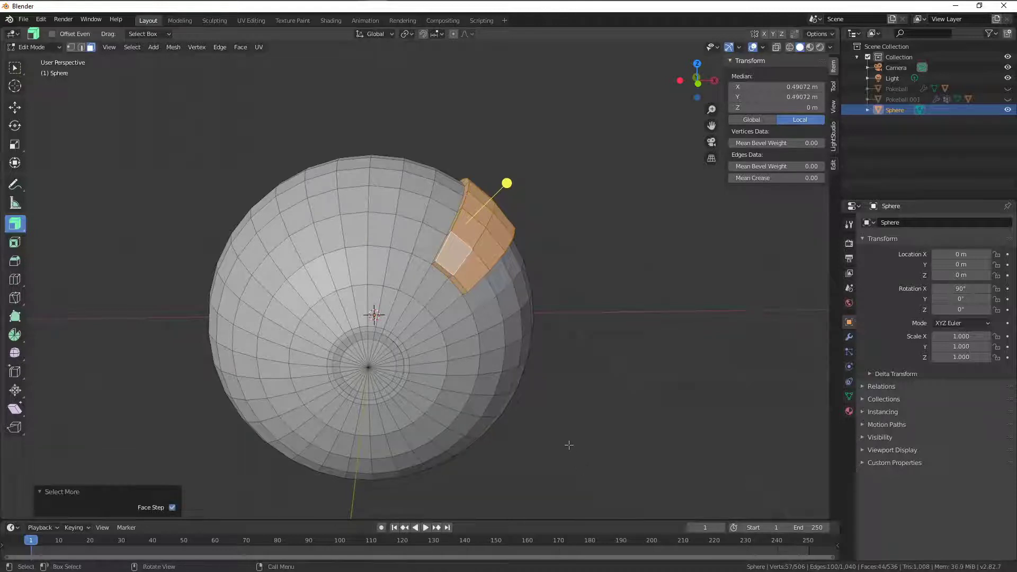
click(132, 47)
click(180, 81)
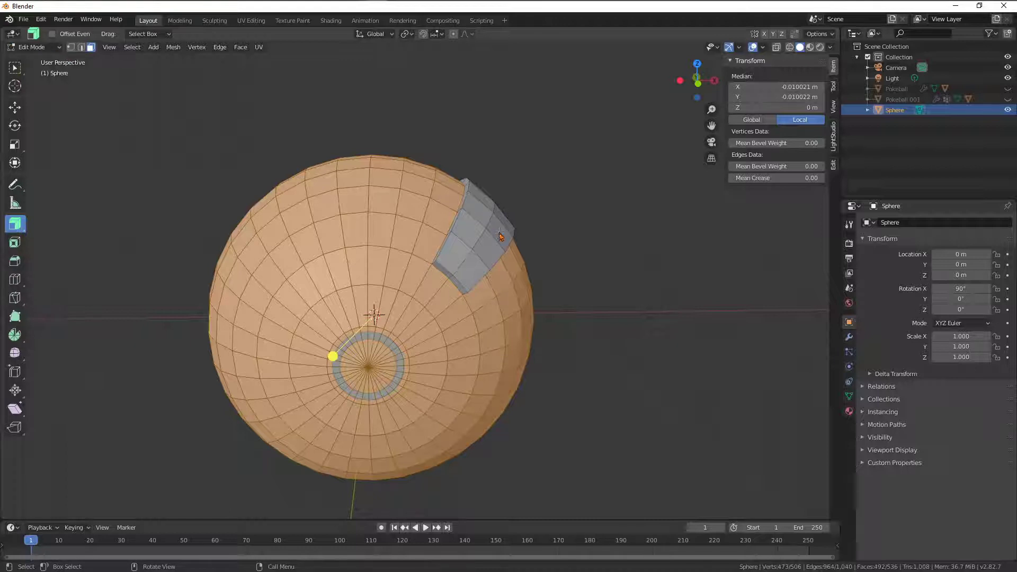
key(x)
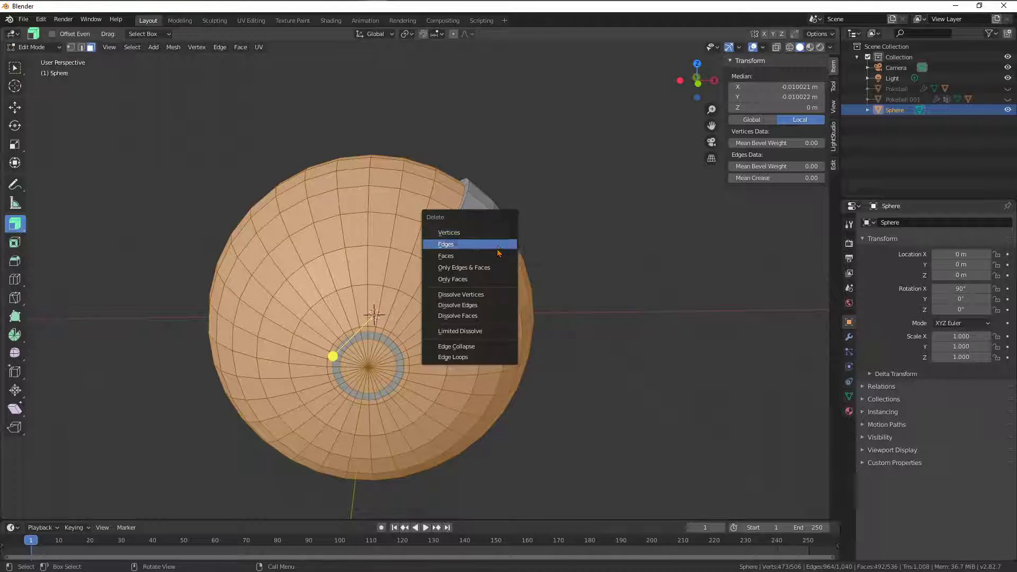
click(496, 256)
Select the open edge loop around the band's hollow underside in edge selection mode and close it with Grid Fill.
middle_drag(495, 274, 539, 312)
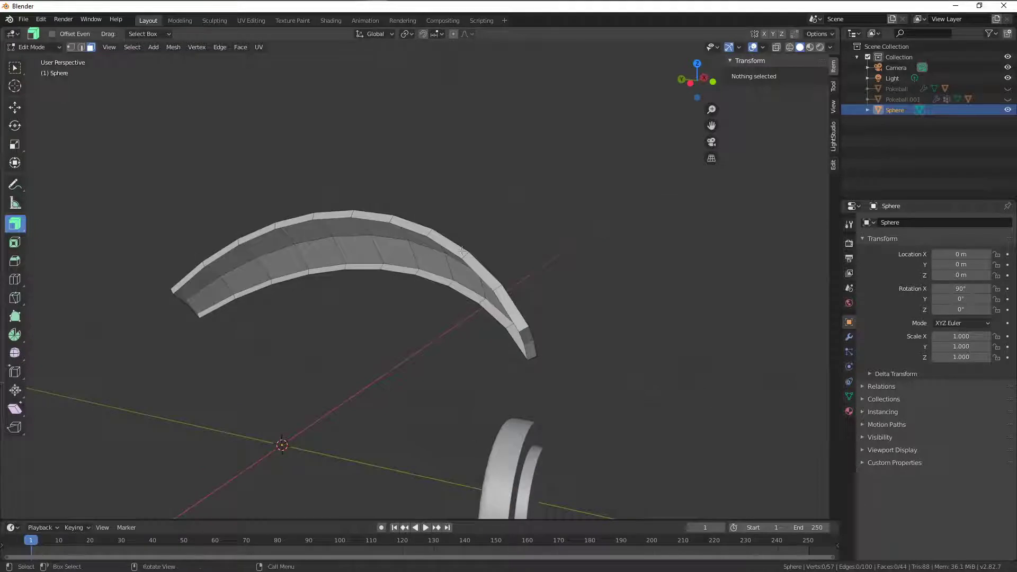
click(81, 47)
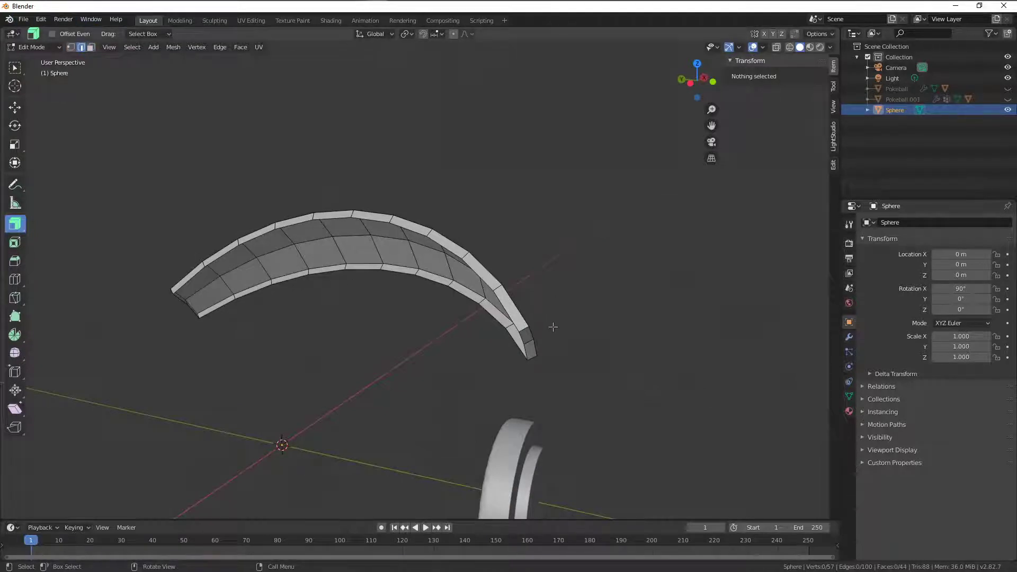
alt+click(506, 313)
middle_drag(506, 313, 374, 260)
middle_drag(437, 369, 498, 386)
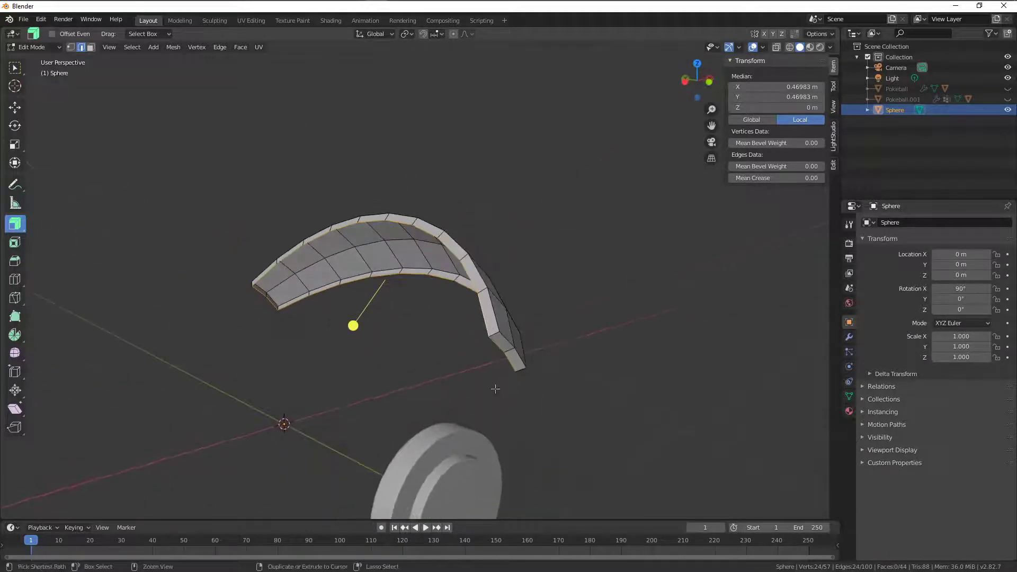
key(ctrl+f)
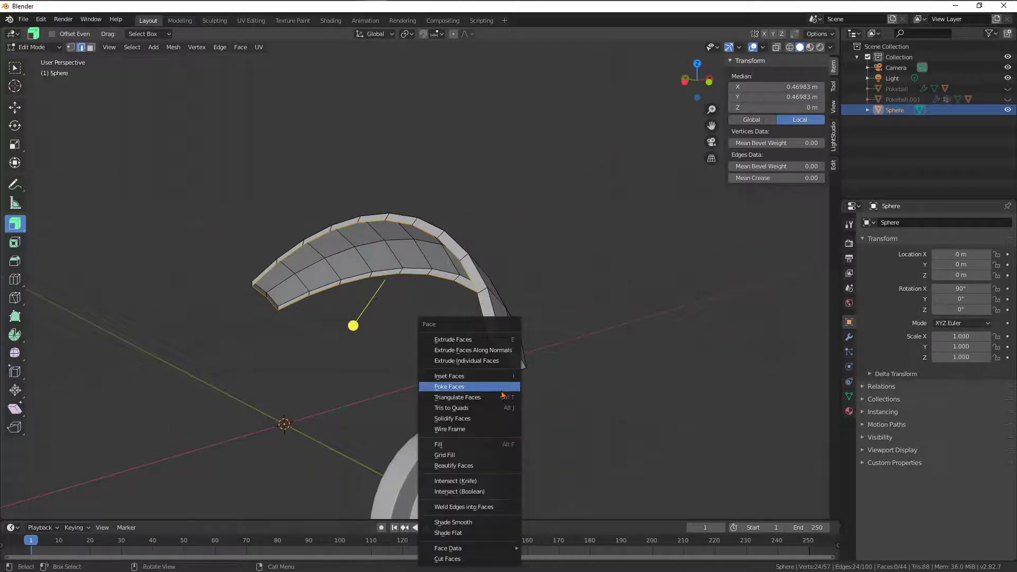
click(482, 456)
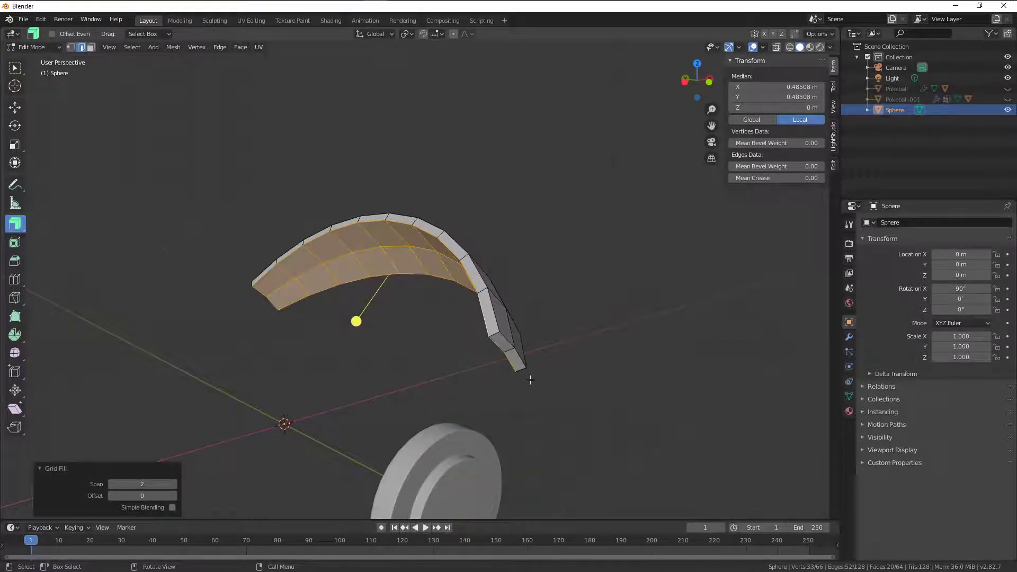
Unhide the Pokeball and return the finished band to Object Mode.
middle_drag(530, 380, 484, 386)
scroll(461, 421, down, 5)
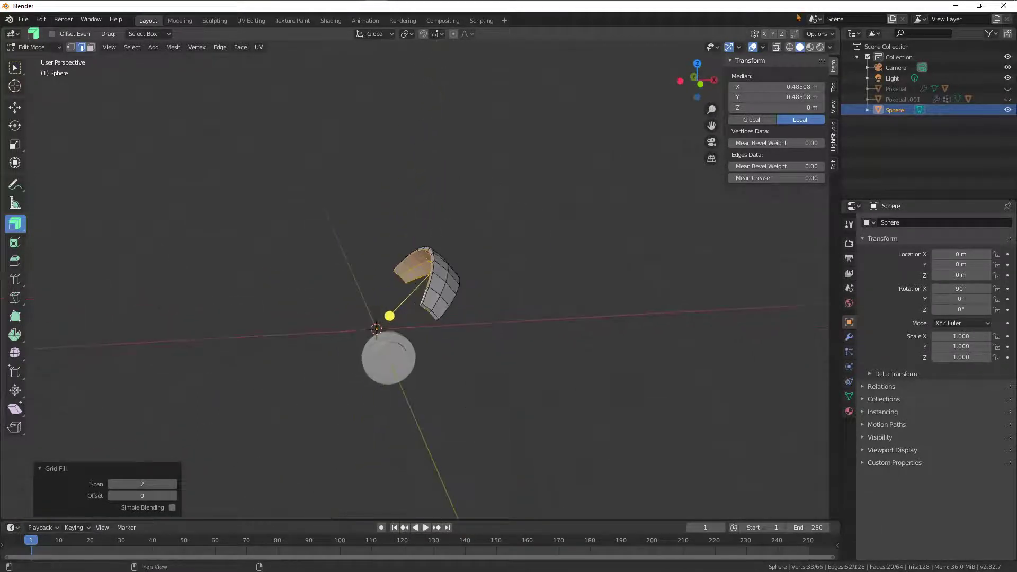
click(1008, 89)
mouse_move(624, 227)
middle_down()
mouse_move(607, 215)
mouse_move(613, 223)
middle_up()
scroll(602, 216, up, 2)
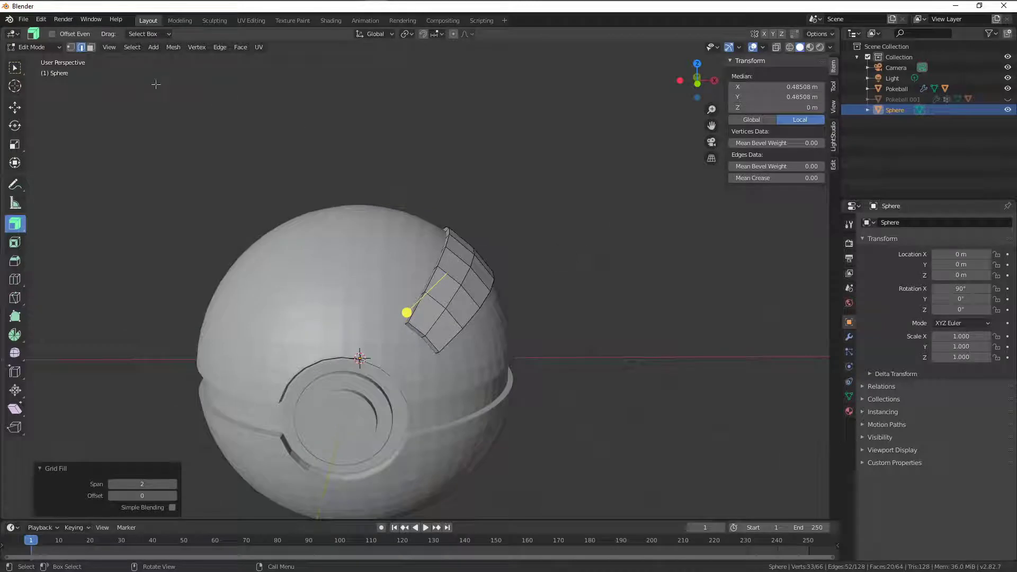
key(Tab)
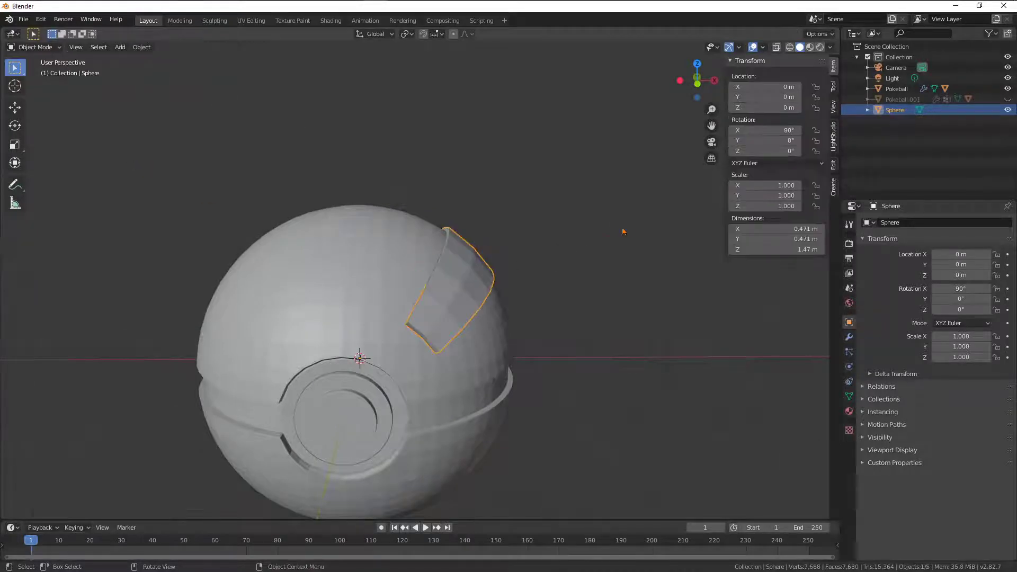
Add a Mirror modifier on the X axis to the band to create its counterpart on the opposite side of the ball.
middle_drag(550, 286, 565, 256)
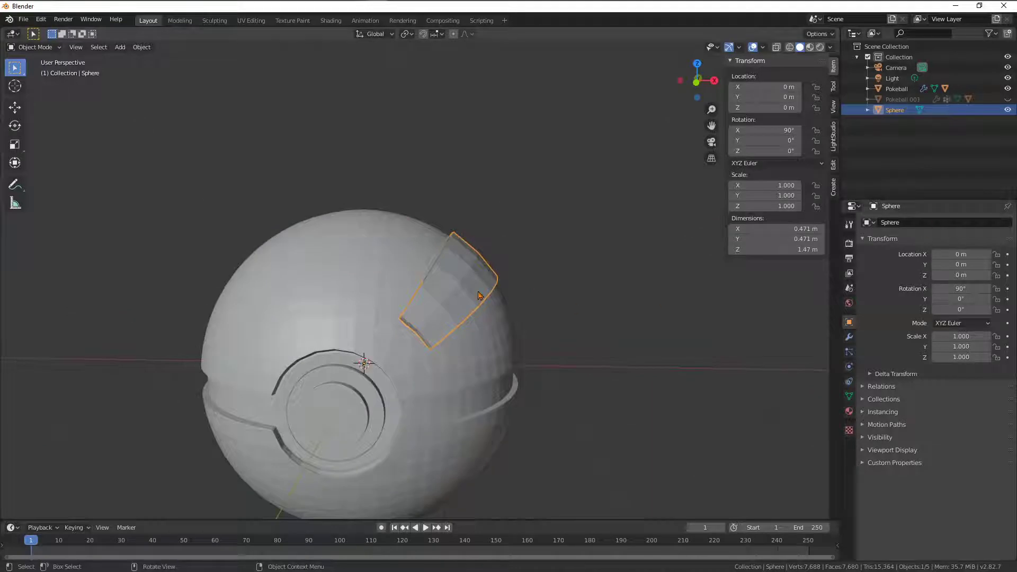
click(850, 338)
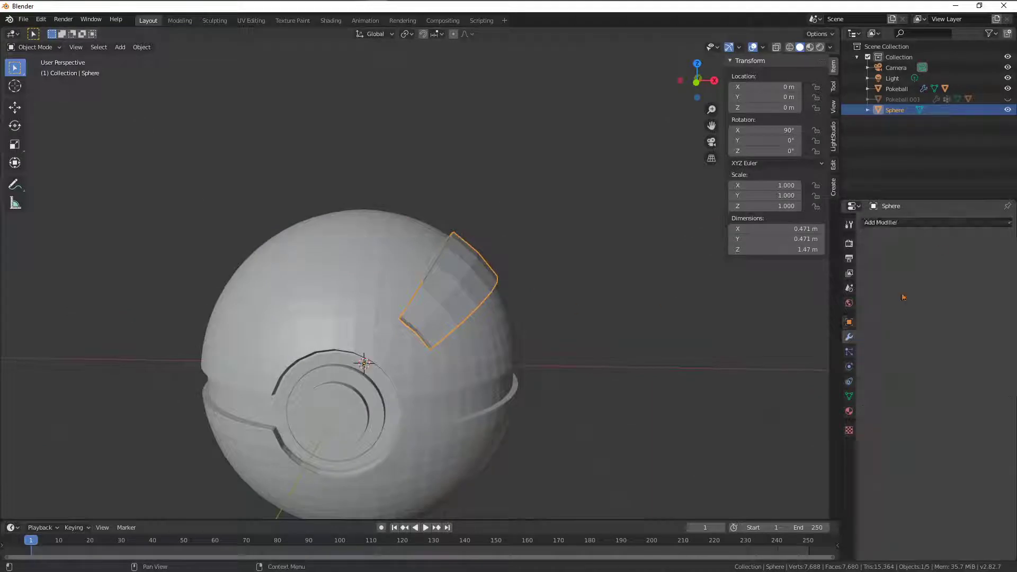
click(932, 223)
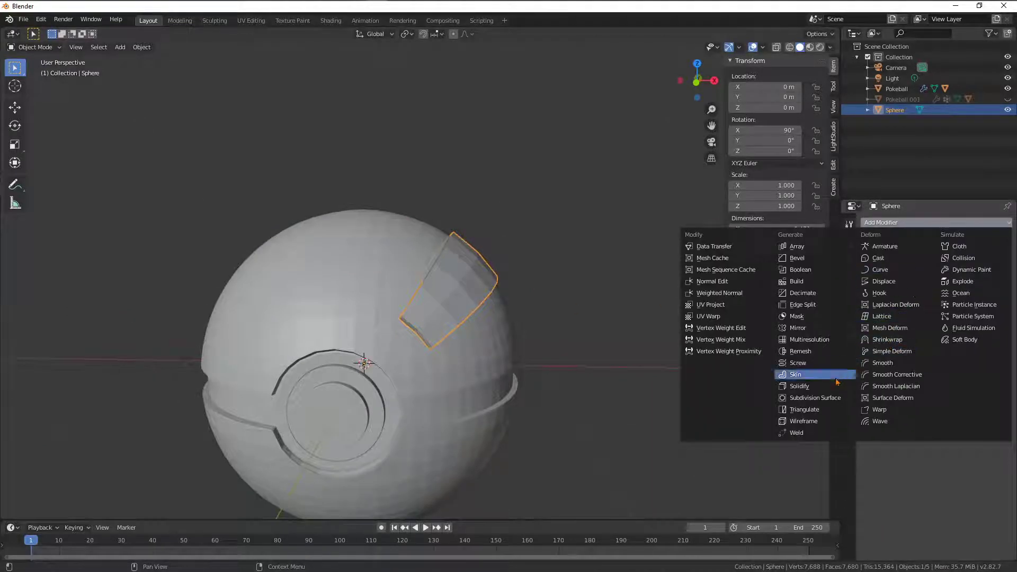
click(816, 328)
Examine how the mirrored bands sit on the Pokeball shell from several angles, and reopen the band mesh in Edit Mode.
mouse_move(511, 296)
middle_down()
mouse_move(504, 328)
mouse_move(519, 292)
middle_up()
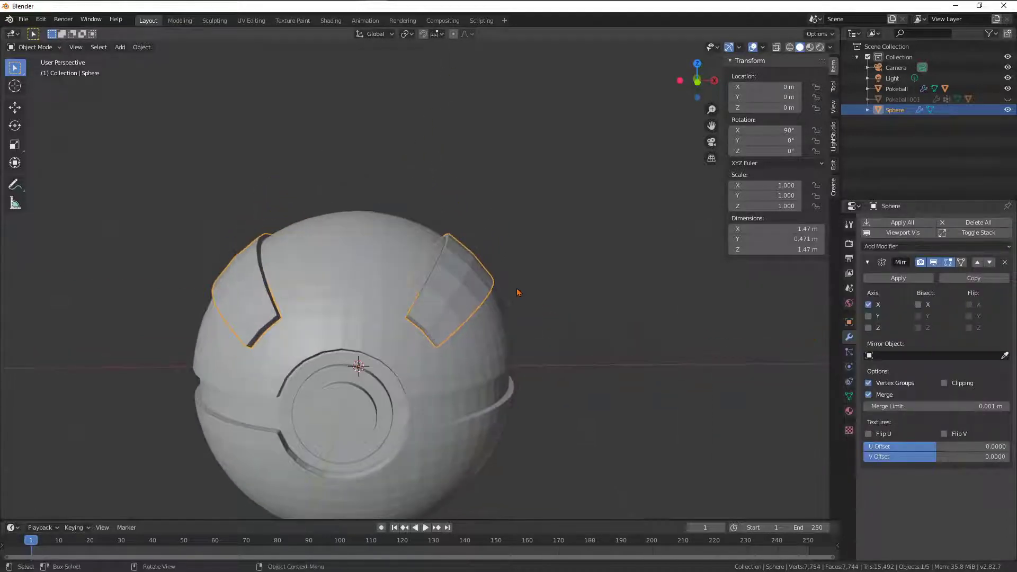
scroll(525, 303, down, 3)
mouse_move(715, 320)
middle_down()
mouse_move(728, 342)
mouse_move(732, 327)
middle_up()
scroll(552, 283, up, 5)
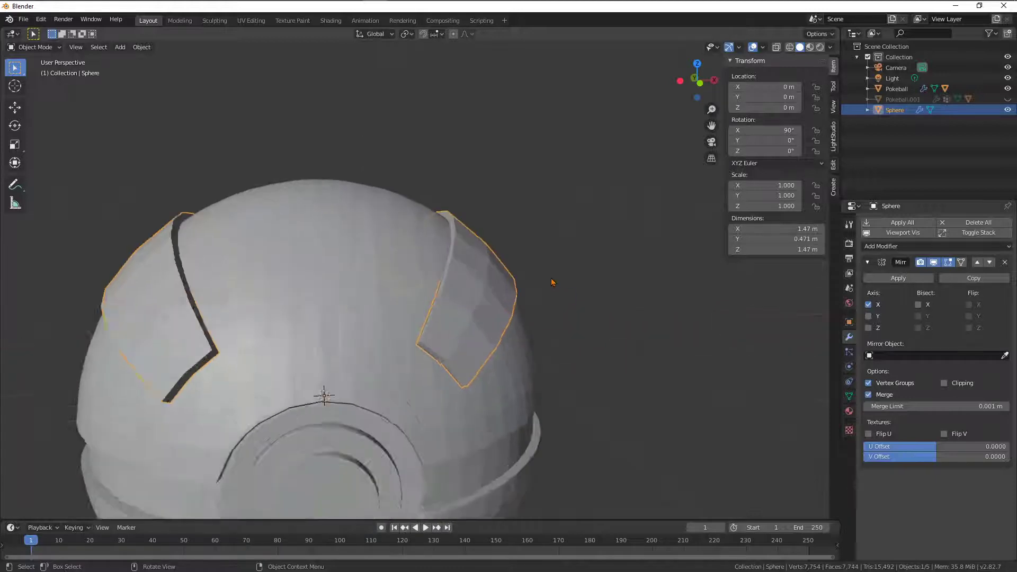
scroll(551, 282, up, 3)
mouse_move(565, 289)
middle_down()
mouse_move(589, 286)
mouse_move(563, 282)
middle_up()
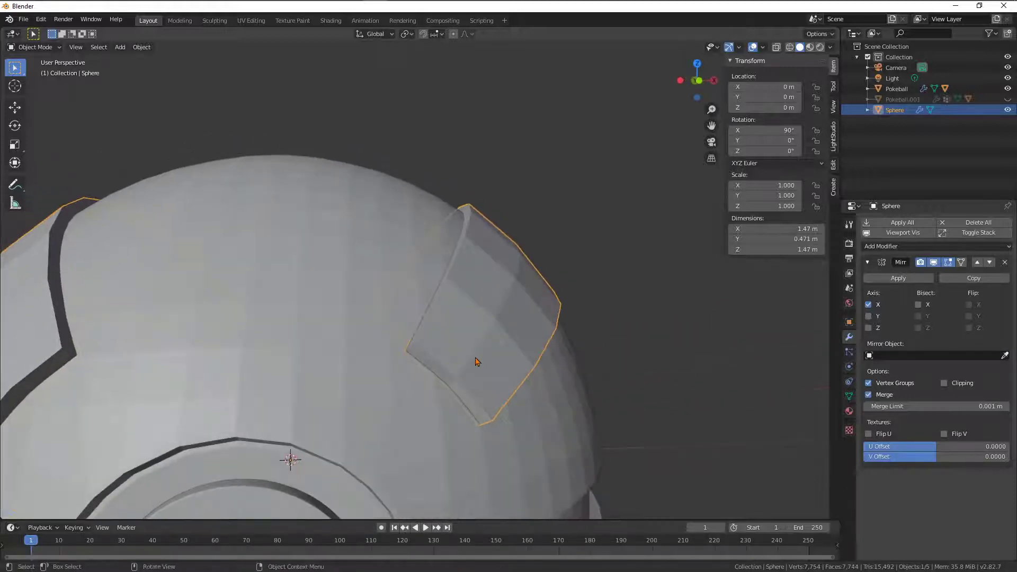
middle_drag(458, 380, 373, 405)
scroll(448, 380, down, 1)
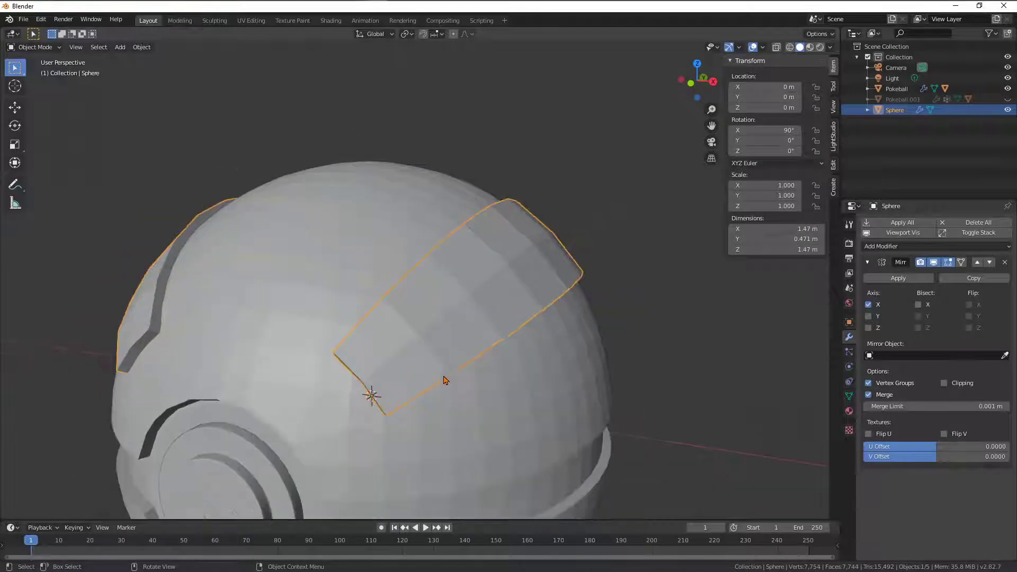
middle_drag(444, 375, 417, 353)
key(Tab)
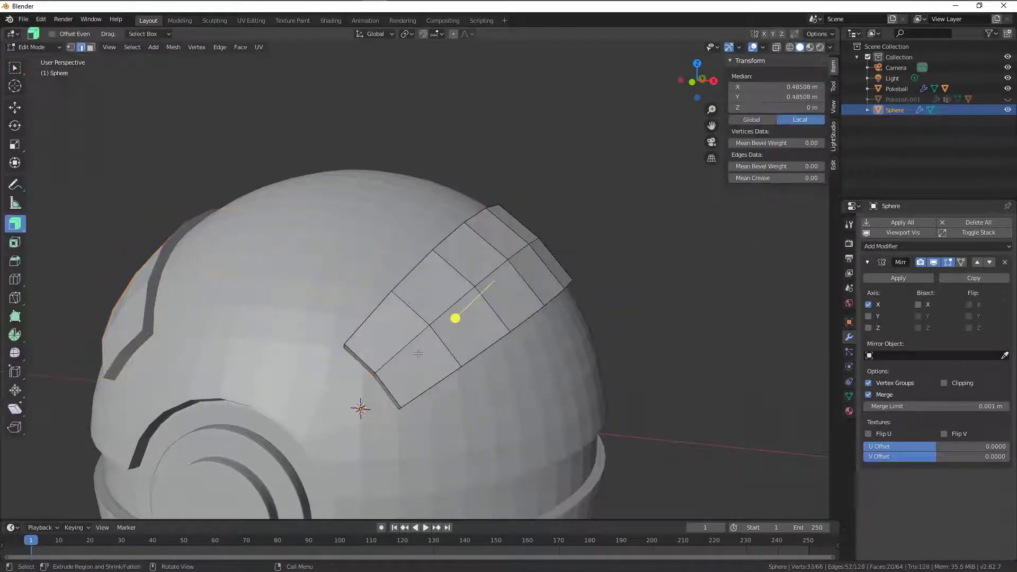
Move the short middle edge at the band's front end about 0.007 m along Z in Normal orientation.
scroll(411, 358, up, 5)
middle_drag(404, 358, 251, 196)
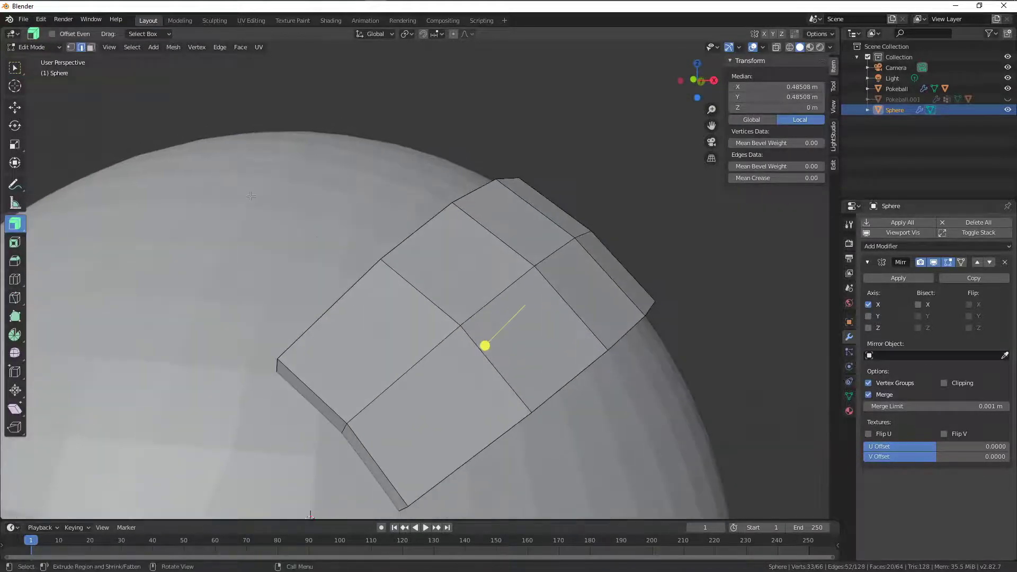
click(15, 107)
click(344, 429)
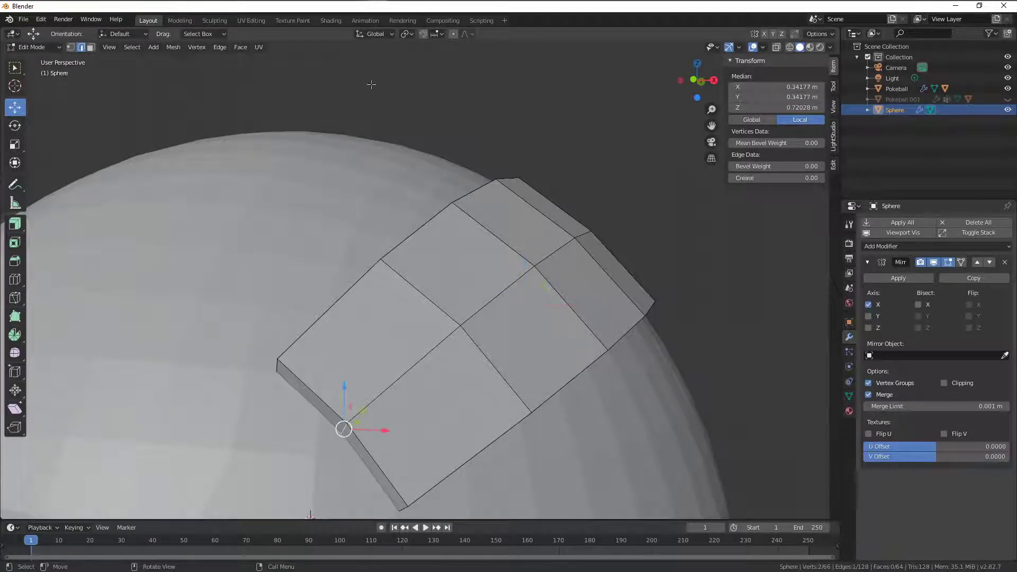
click(375, 33)
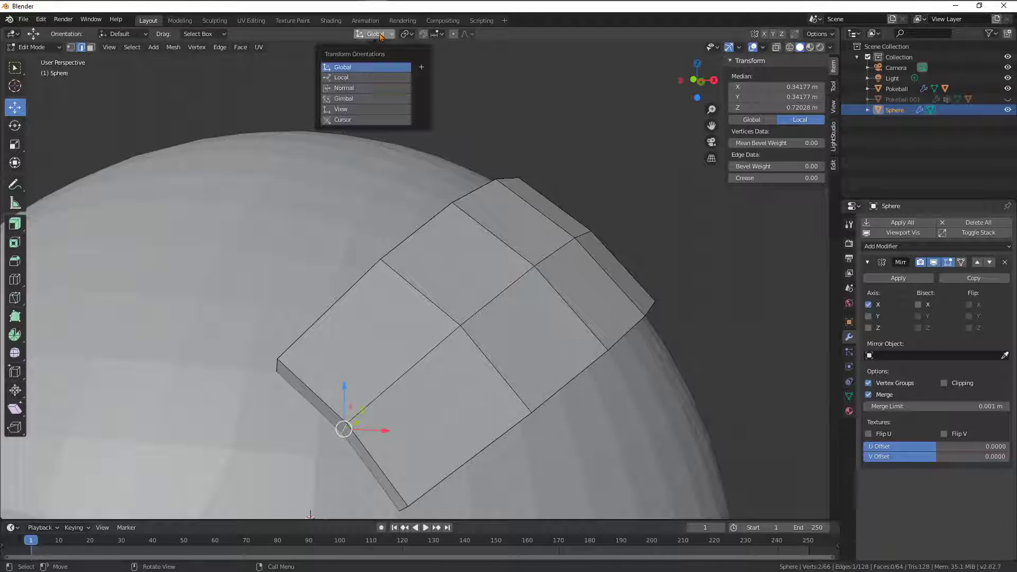
click(376, 88)
middle_drag(414, 222, 375, 328)
drag(375, 328, 367, 334)
Move the matching middle edge at the band's rear end about 0.008 m along its normal Z axis.
middle_drag(366, 335, 281, 456)
middle_drag(422, 445, 237, 413)
scroll(284, 448, down, 6)
scroll(389, 366, up, 4)
middle_drag(489, 362, 466, 367)
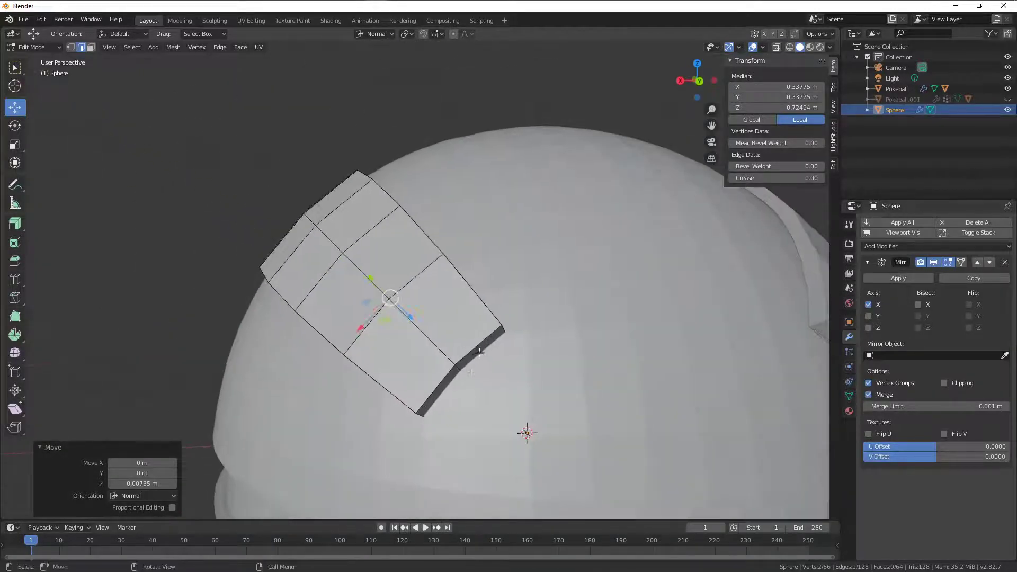
click(459, 368)
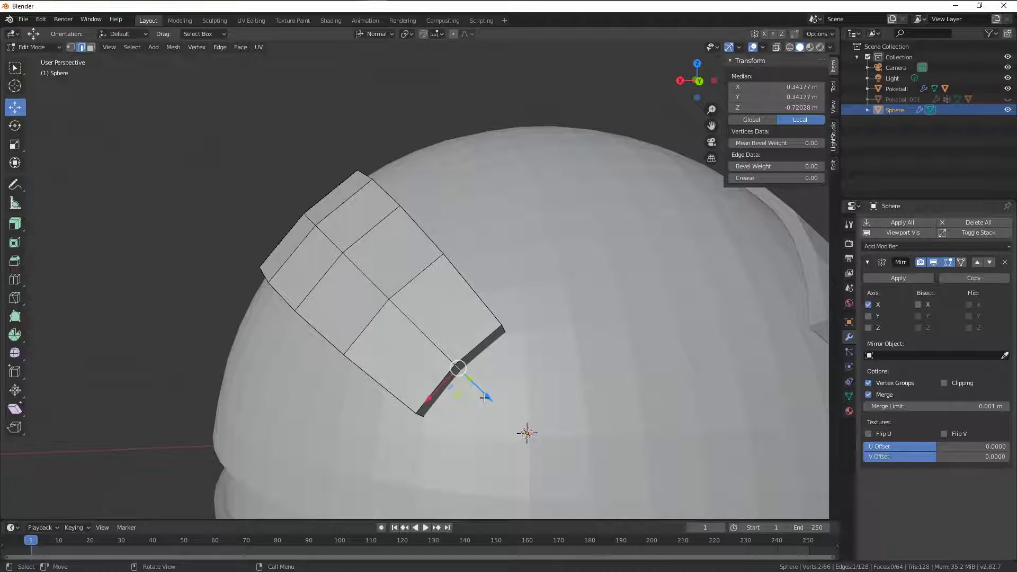
drag(484, 398, 487, 401)
Examine the adjusted band ends against the Pokeball shell from several angles.
middle_drag(488, 401, 625, 388)
scroll(445, 388, down, 3)
scroll(507, 360, up, 3)
mouse_move(520, 360)
middle_down()
mouse_move(505, 349)
mouse_move(513, 344)
middle_up()
scroll(508, 358, down, 1)
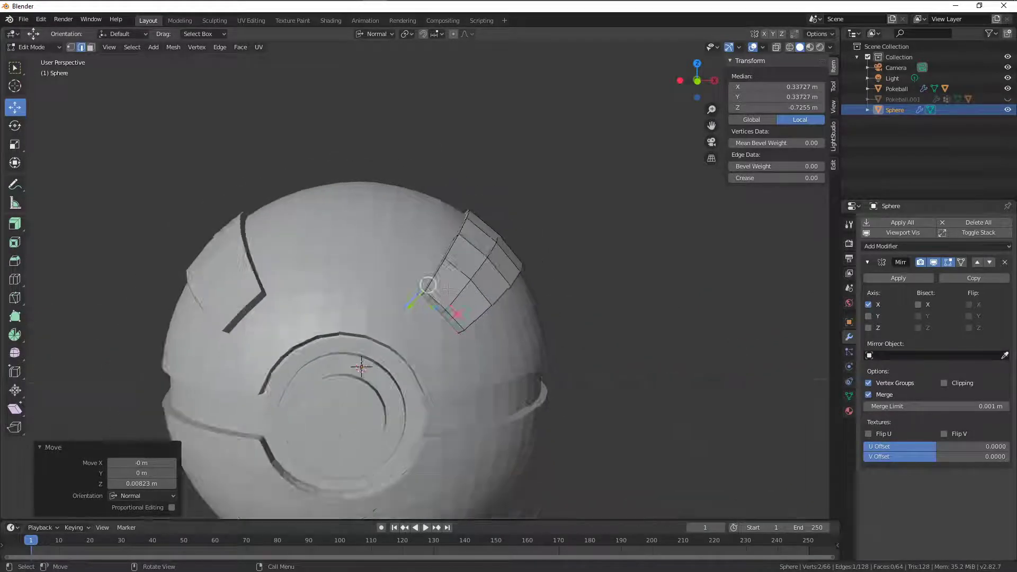
scroll(472, 297, up, 4)
middle_drag(473, 297, 504, 305)
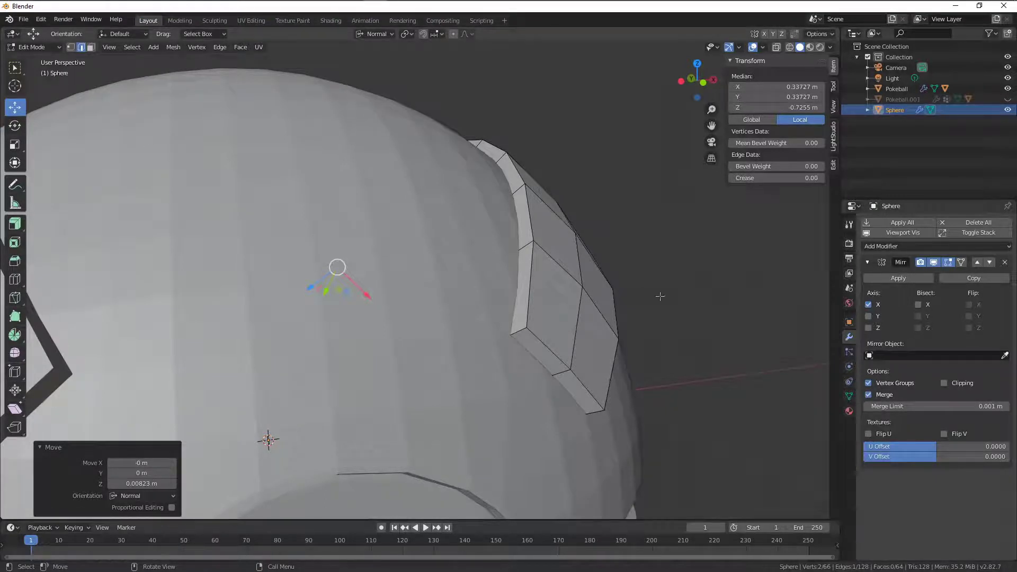
scroll(661, 296, down, 6)
middle_drag(577, 297, 526, 289)
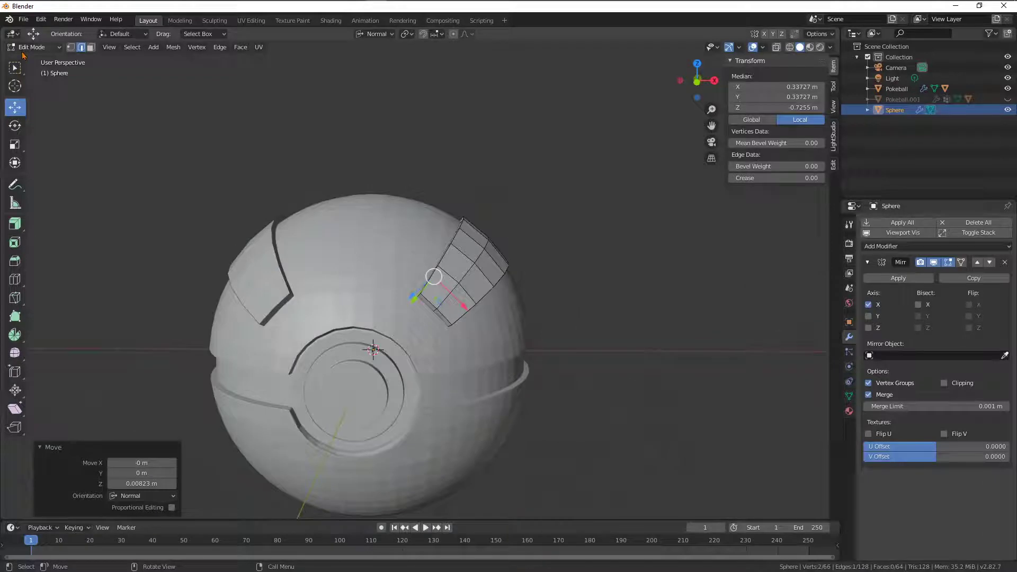
Switch to the Select Box tool and add a Bevel modifier to the band.
click(17, 71)
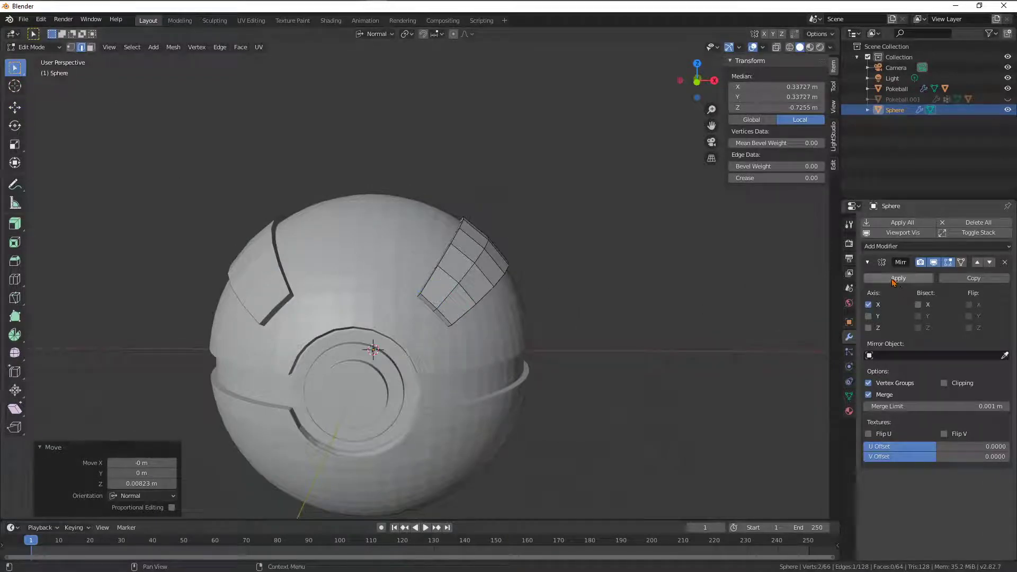
click(883, 247)
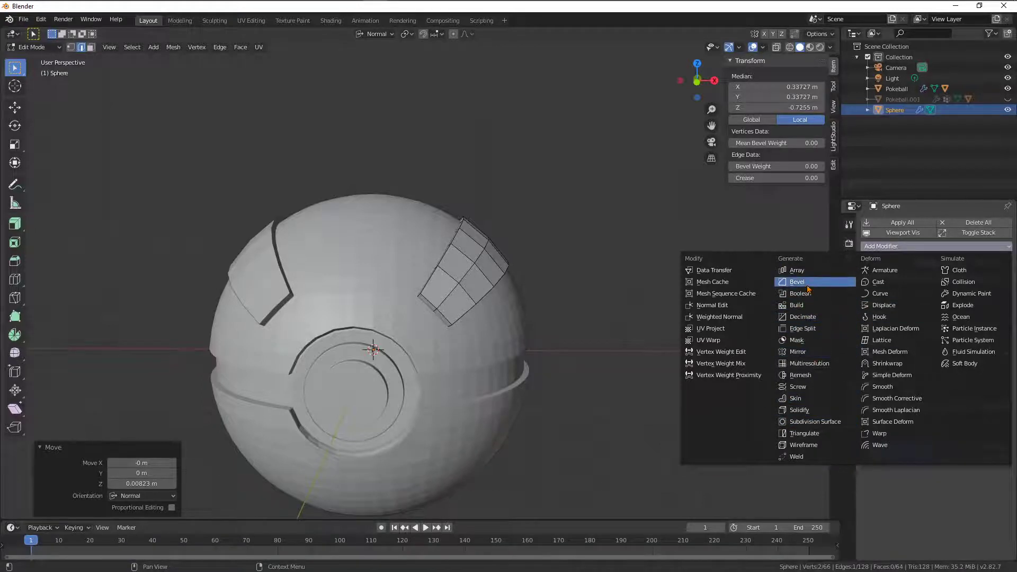
click(830, 286)
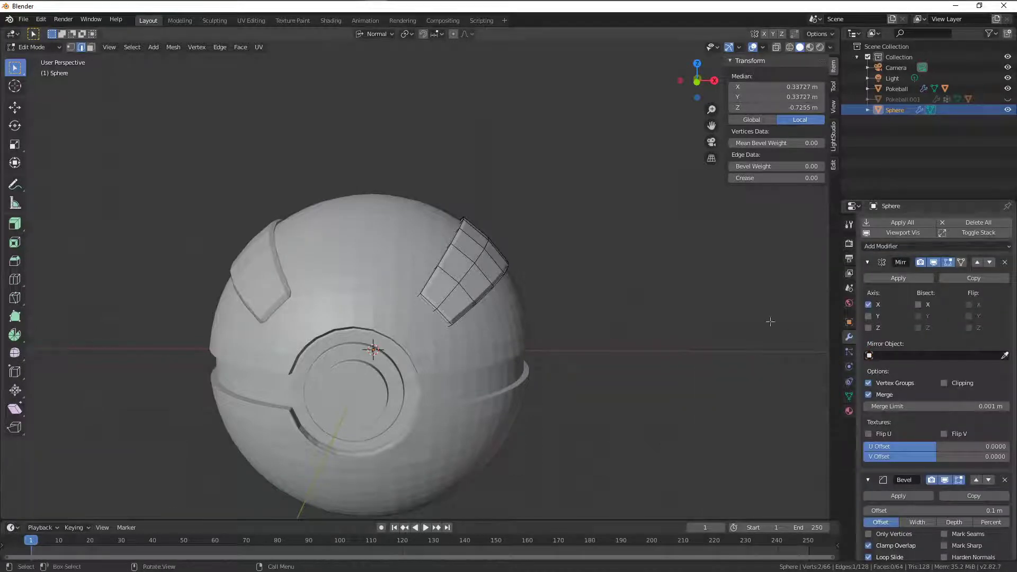
scroll(609, 323, up, 3)
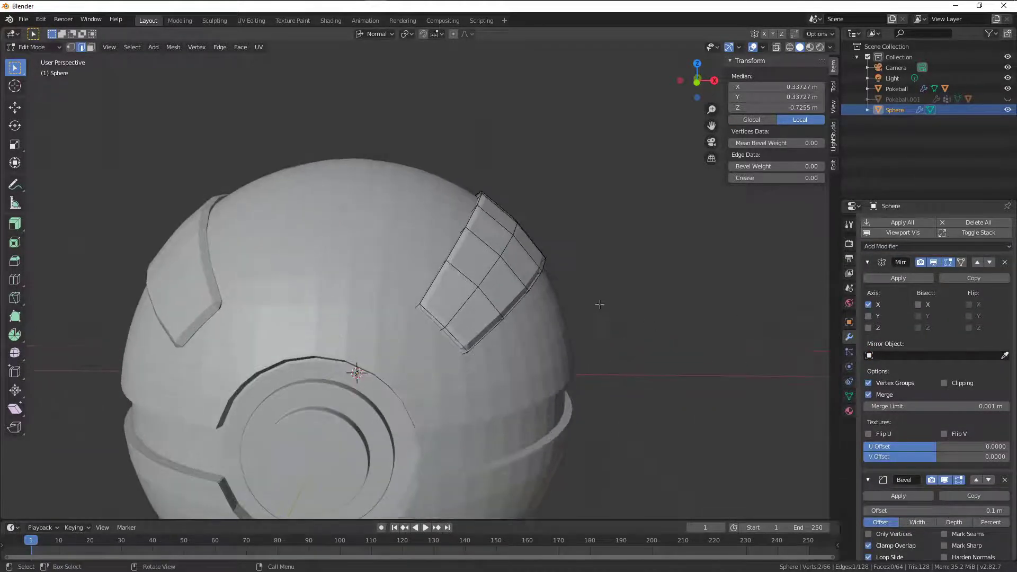
middle_drag(597, 302, 640, 332)
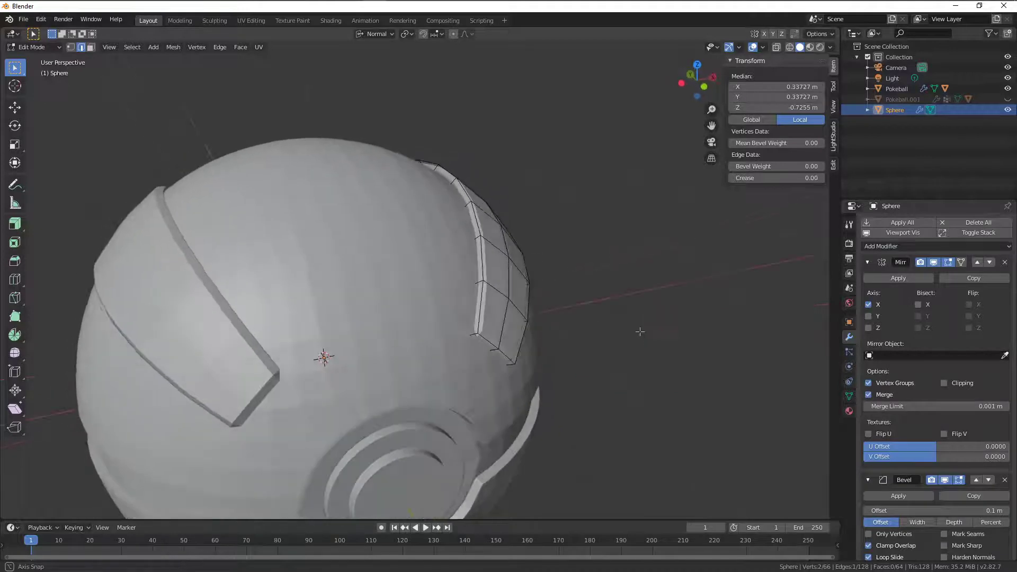
middle_drag(705, 370, 583, 308)
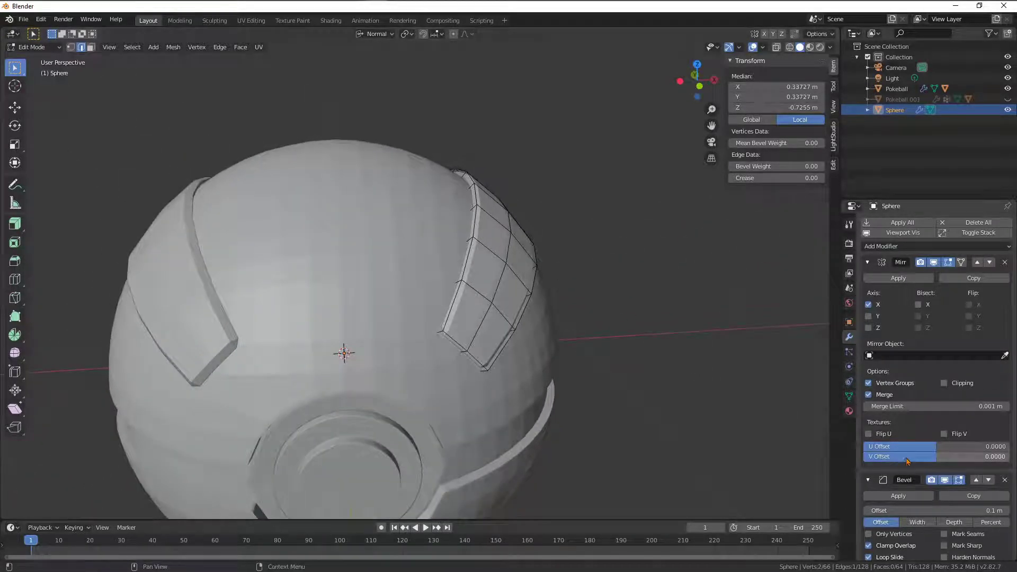
Collapse the Mirror modifier and set the Bevel modifier's limit method to Angle.
middle_drag(903, 482, 919, 403)
scroll(919, 404, up, 3)
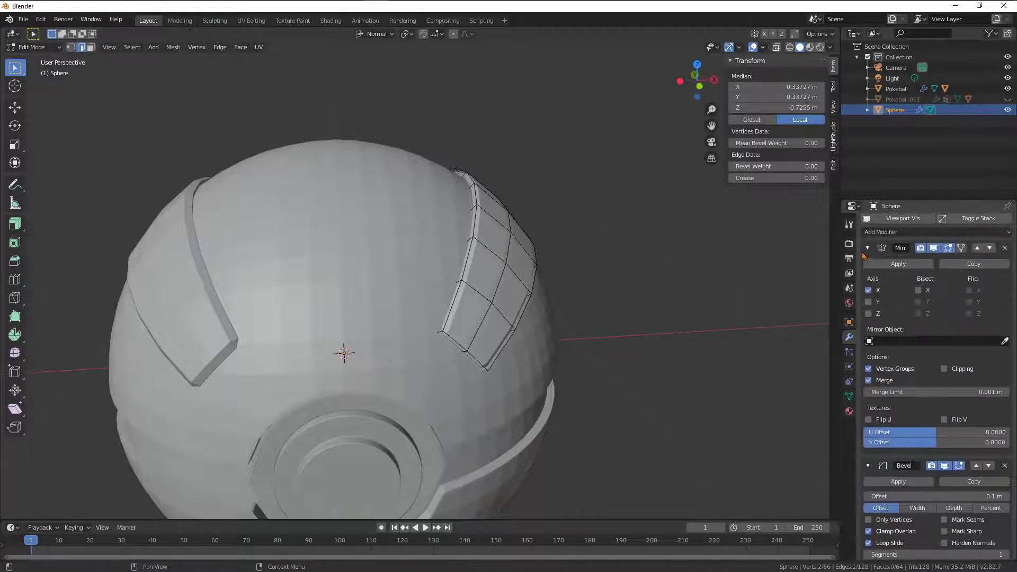
click(867, 249)
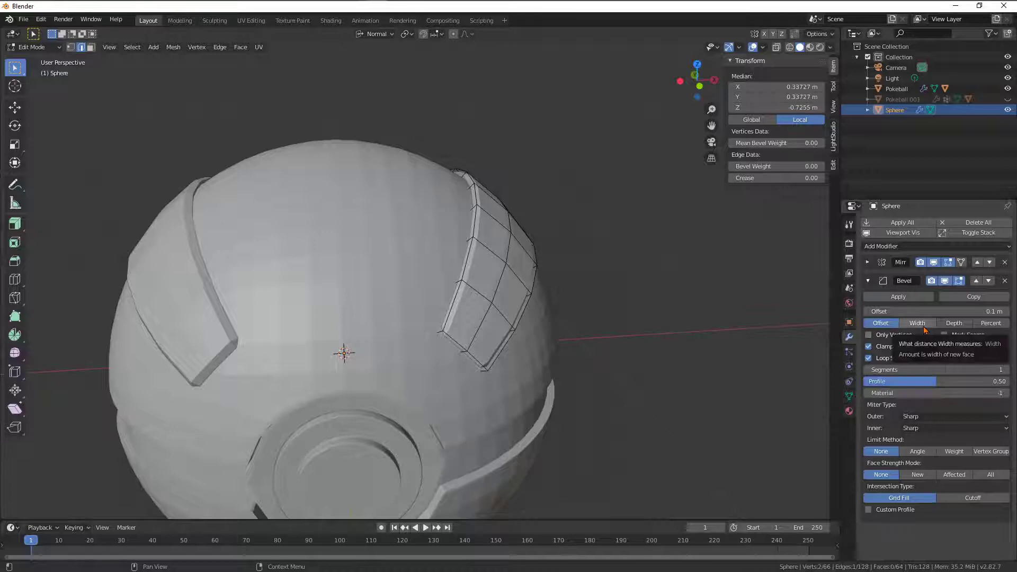
click(929, 456)
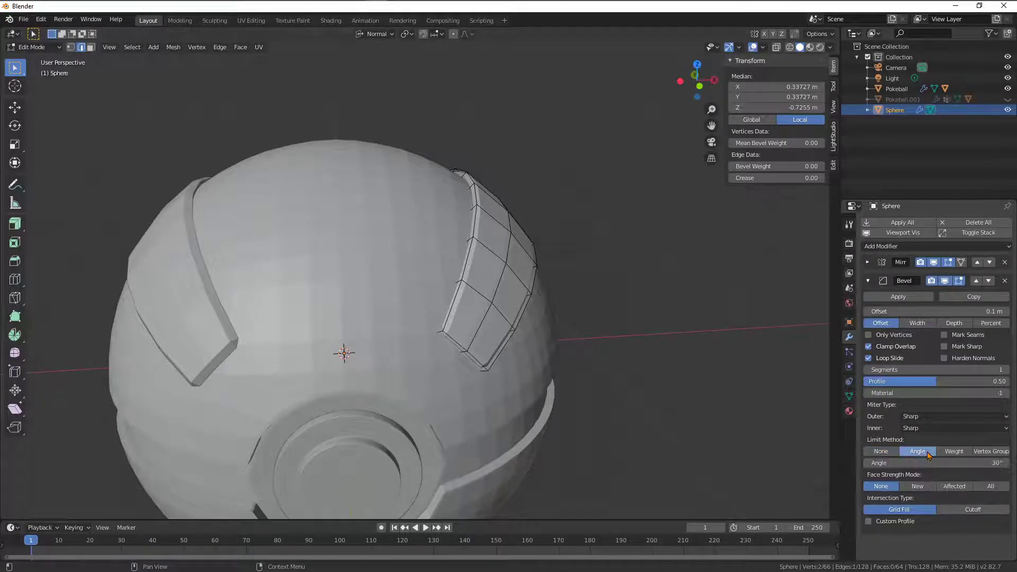
middle_drag(650, 325, 605, 300)
scroll(550, 269, up, 3)
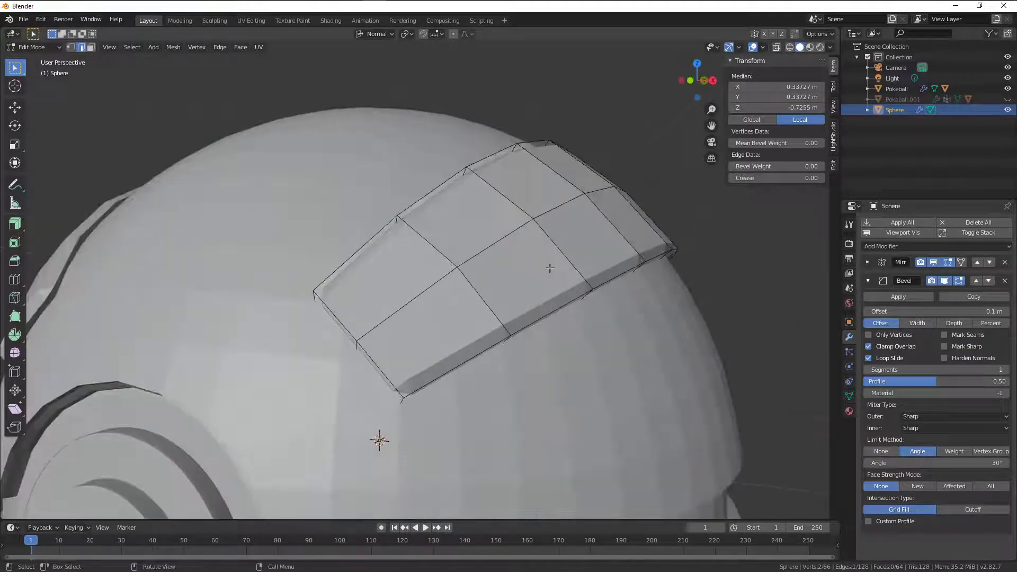
middle_drag(554, 272, 585, 280)
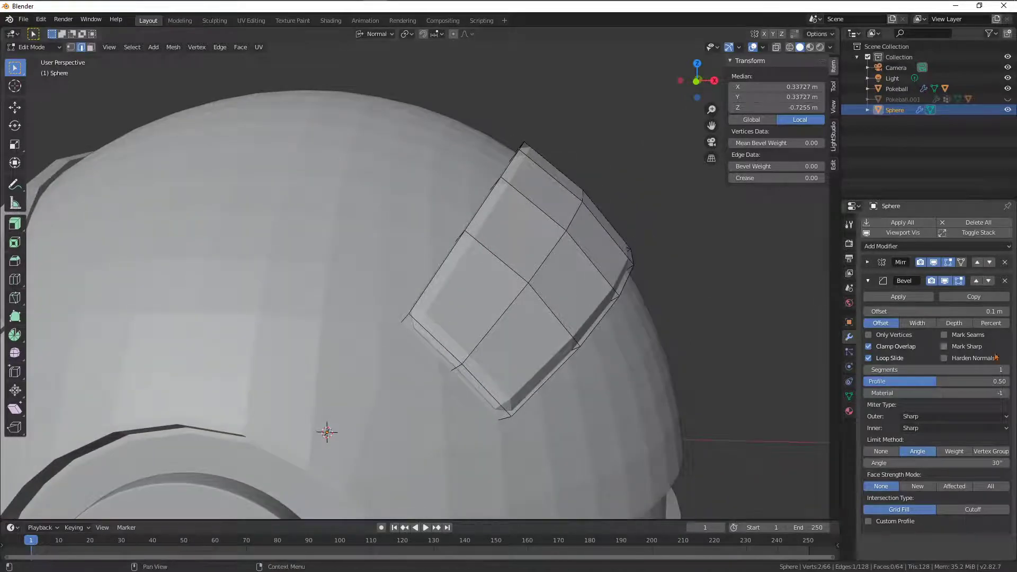
Set the band's Bevel modifier to 2 segments with a 0.01 m offset, and collapse its settings.
click(1005, 370)
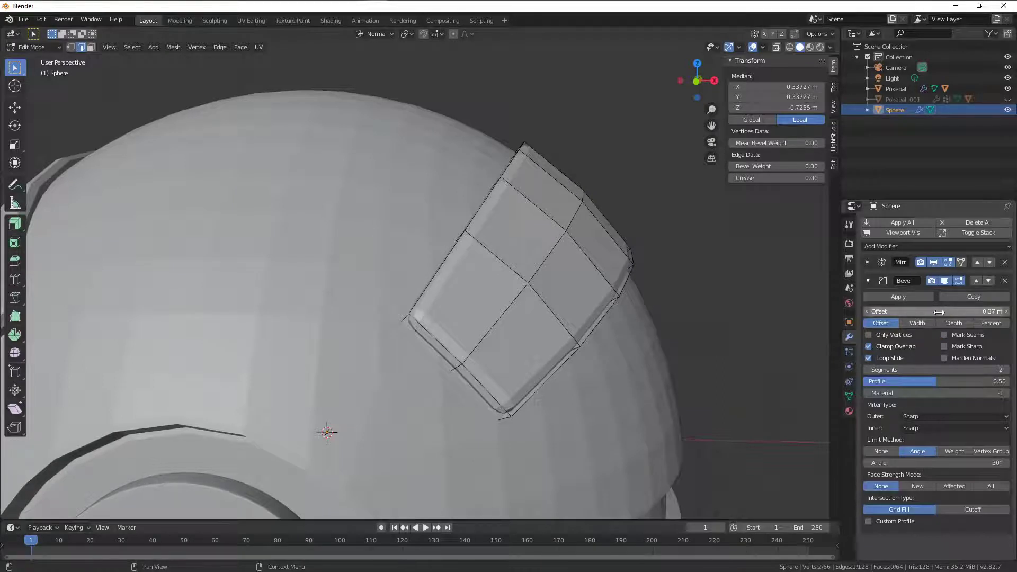
drag(993, 311, 973, 312)
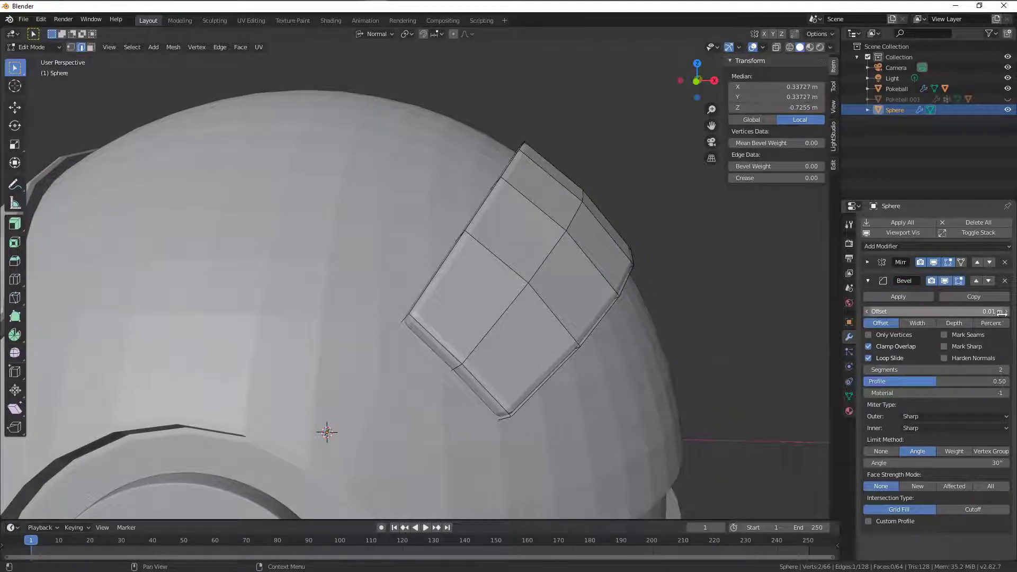
click(973, 312)
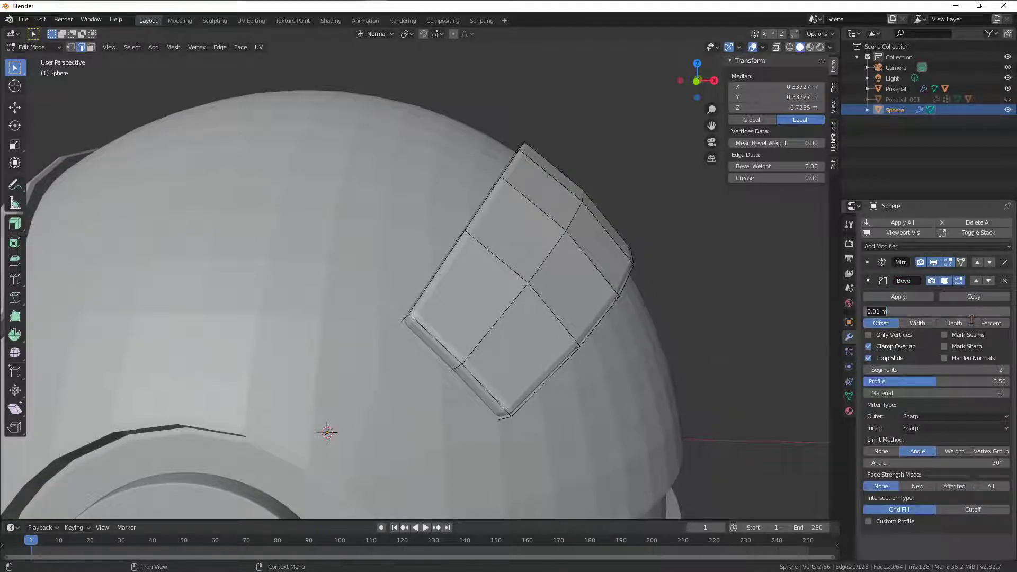
scroll(694, 298, down, 2)
mouse_move(682, 303)
middle_down()
mouse_move(695, 336)
mouse_move(689, 319)
middle_up()
click(868, 282)
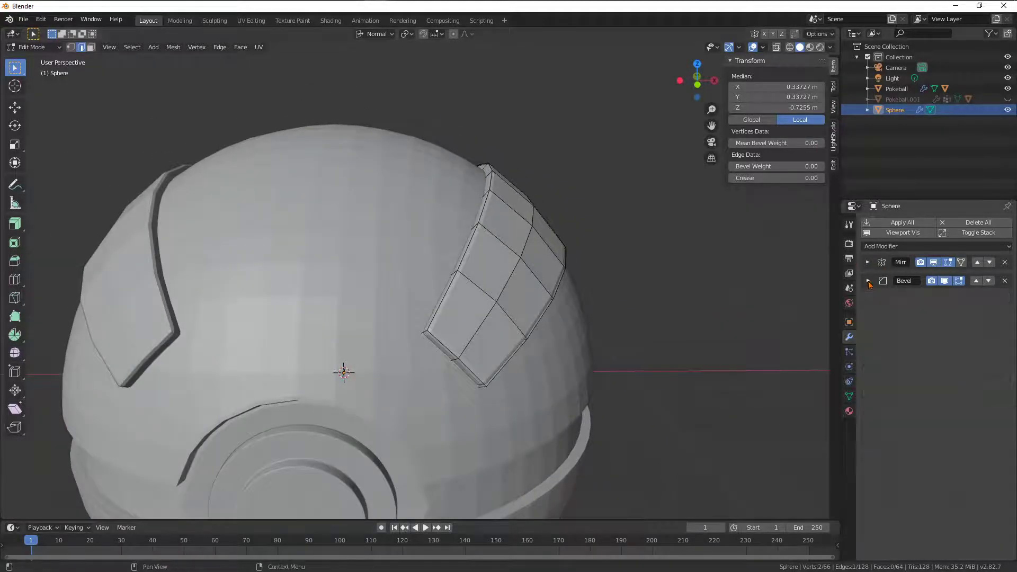
Add a Subdivision Surface modifier to the band with the viewport subdivisions set to 2.
click(921, 248)
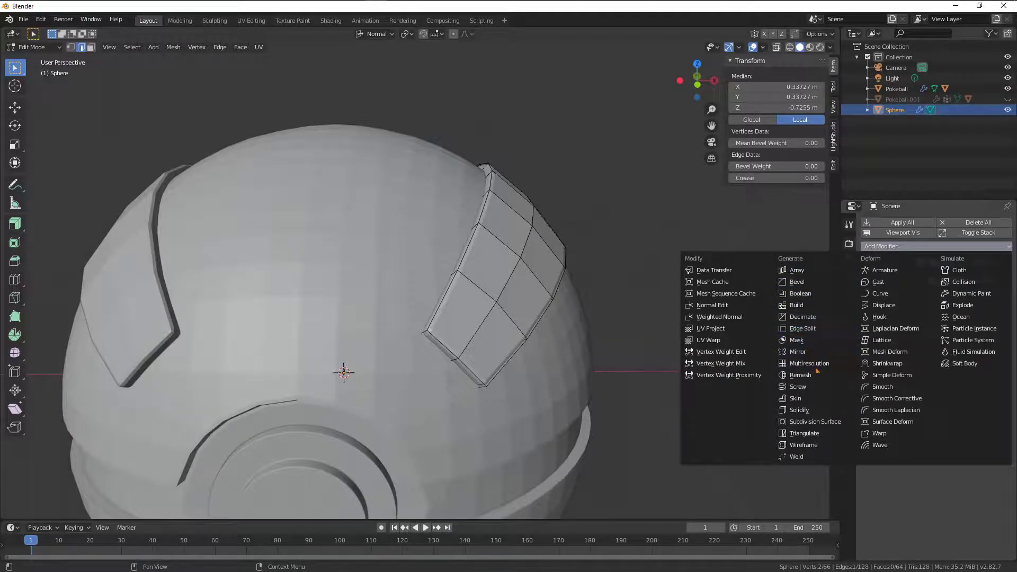
click(813, 422)
scroll(627, 354, down, 3)
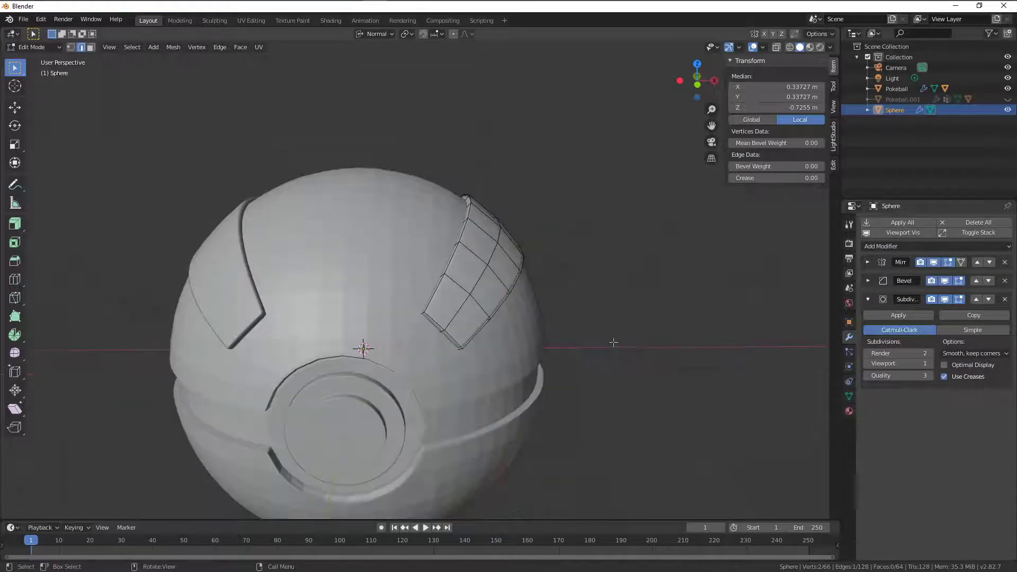
middle_drag(609, 340, 449, 322)
scroll(461, 339, up, 2)
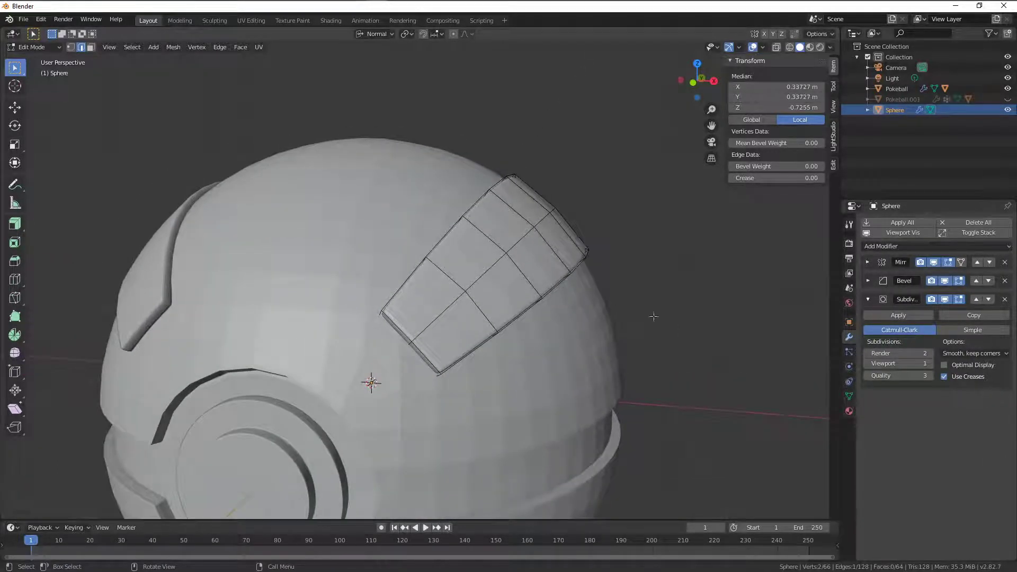
click(928, 364)
middle_drag(509, 318, 493, 308)
Return the band to Object Mode and shade it smooth.
key(Tab)
right_click(493, 306)
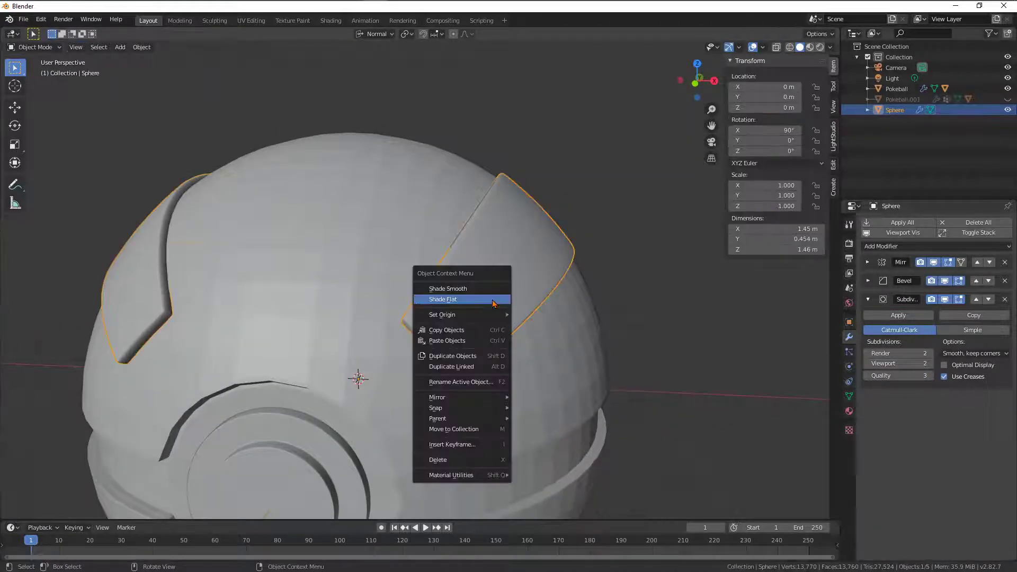
click(447, 289)
Inspect the smoothed bands and their beveled edges from afar and close up.
middle_drag(495, 295, 535, 365)
scroll(488, 298, down, 6)
scroll(463, 307, up, 2)
scroll(463, 307, up, 3)
middle_drag(497, 336, 657, 355)
scroll(495, 343, up, 5)
middle_drag(740, 344, 639, 356)
mouse_move(638, 392)
middle_down()
mouse_move(642, 399)
mouse_move(644, 383)
middle_up()
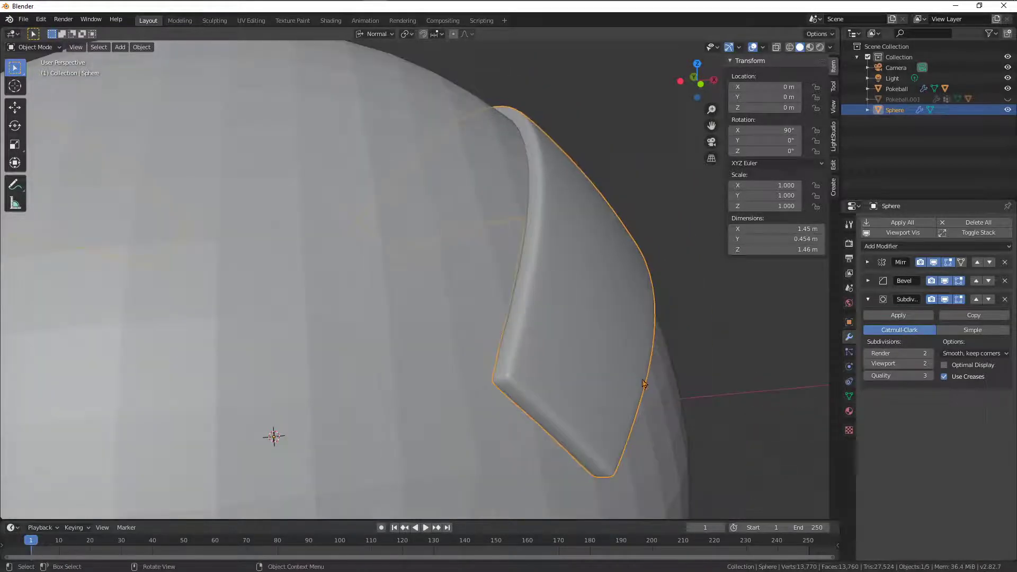
Sharpen the band's edges by setting the Bevel modifier's offset to 0.005 m.
click(869, 281)
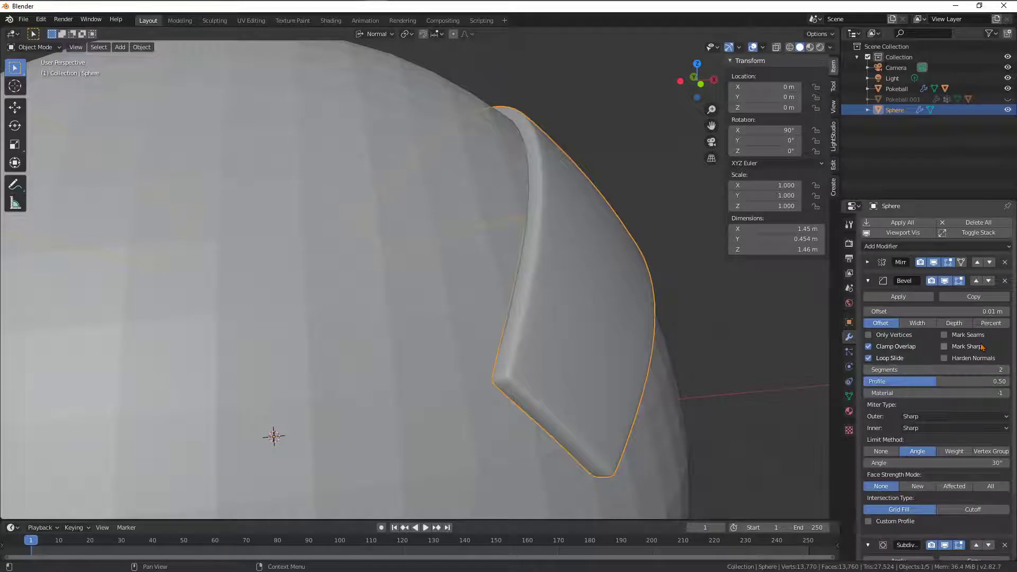
click(977, 313)
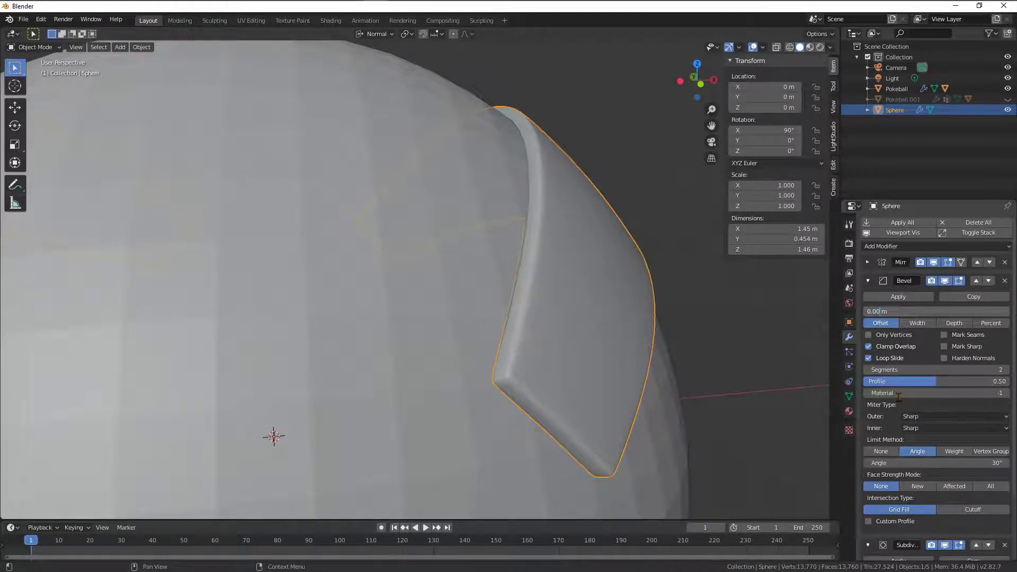
text(0.005)
key(Return)
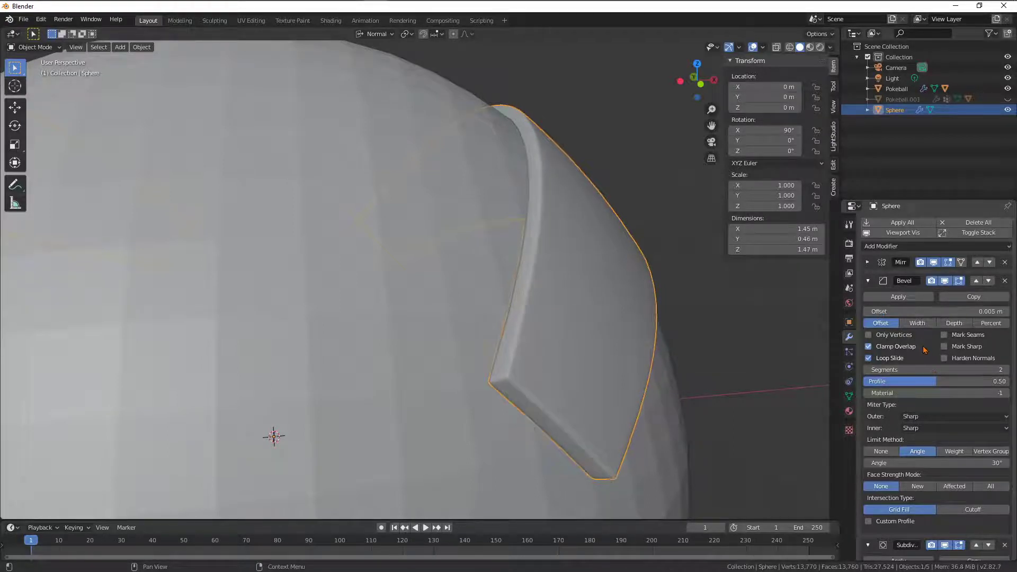
middle_drag(768, 363, 609, 329)
scroll(603, 345, down, 5)
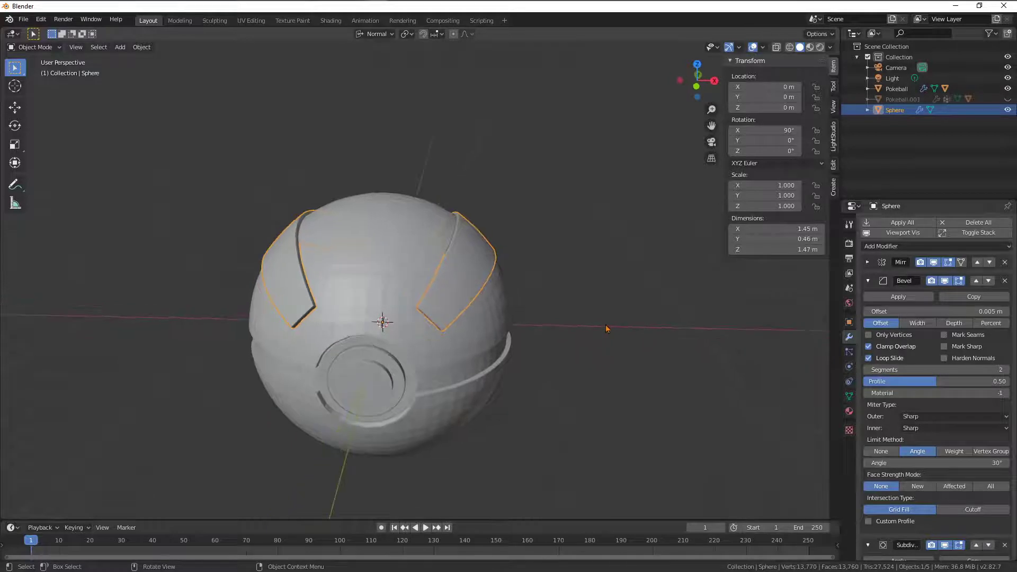
Select the main Pokeball object and shade it smooth.
click(591, 268)
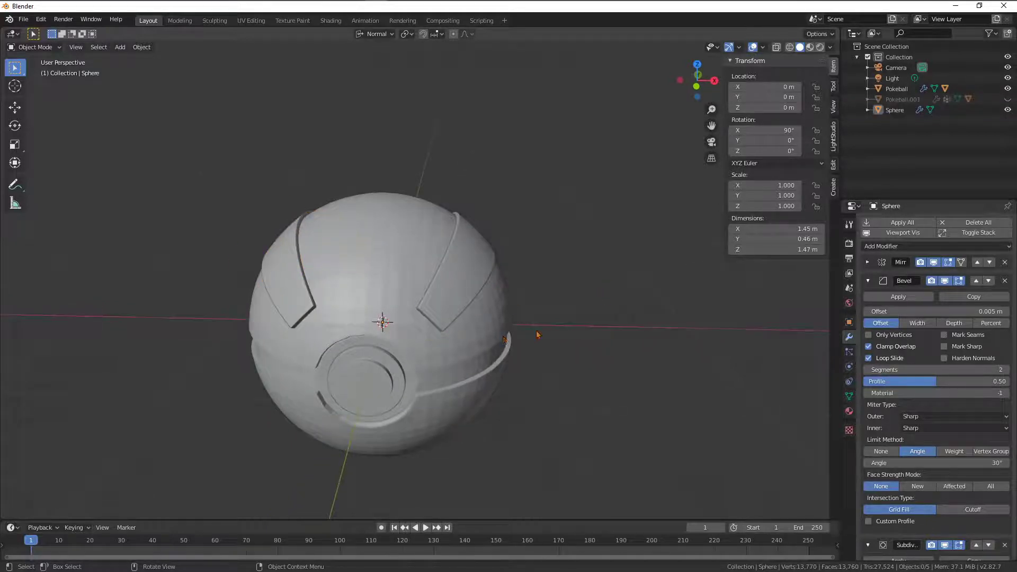
middle_drag(536, 334, 379, 295)
click(380, 295)
right_click(377, 291)
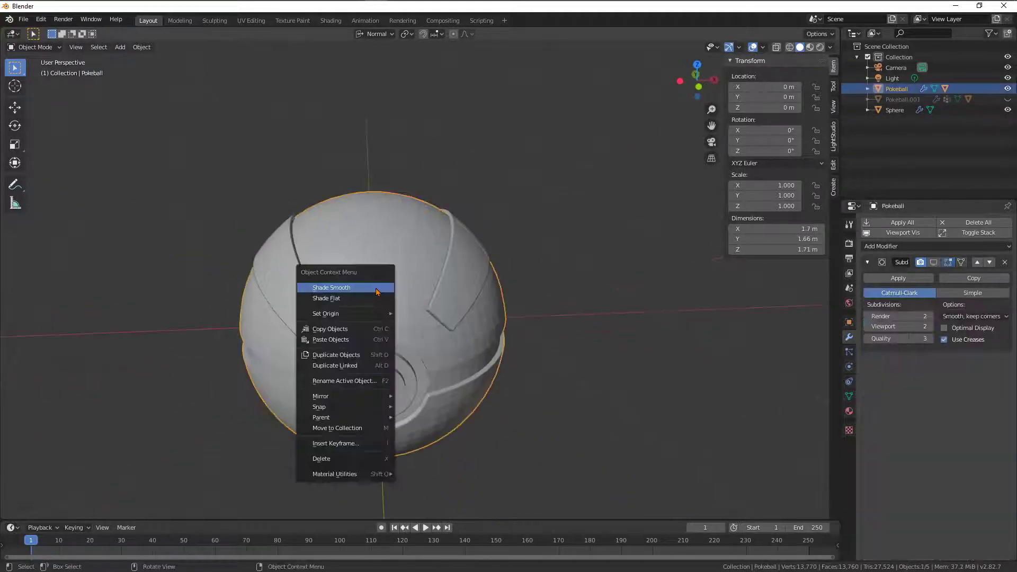
click(377, 287)
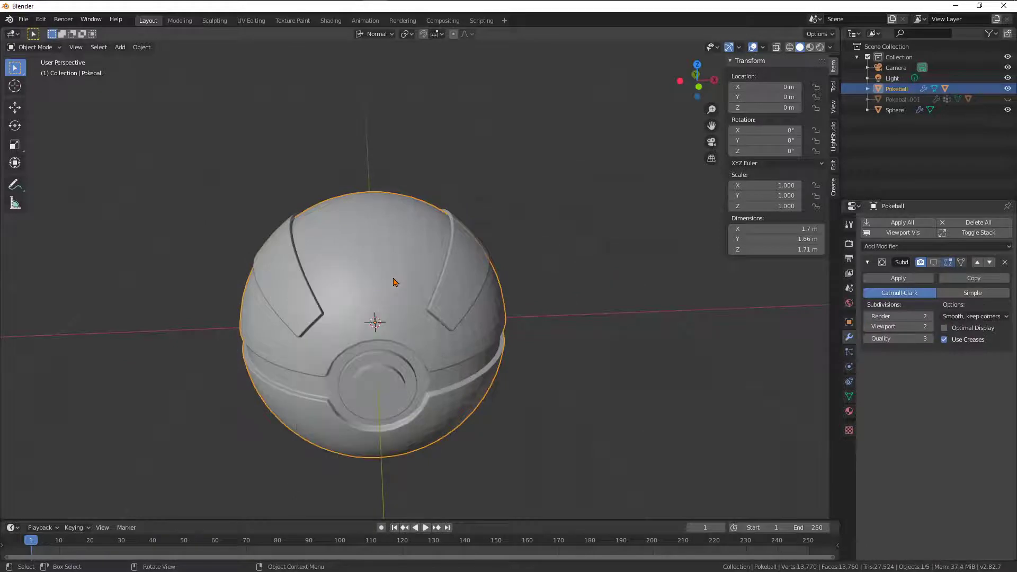
Enable the viewport display of the Pokeball's Subdivision modifier and check the smoothed ball and bands from several angles.
click(934, 262)
middle_drag(608, 325, 511, 295)
scroll(589, 293, down, 2)
scroll(563, 354, up, 3)
scroll(479, 307, down, 4)
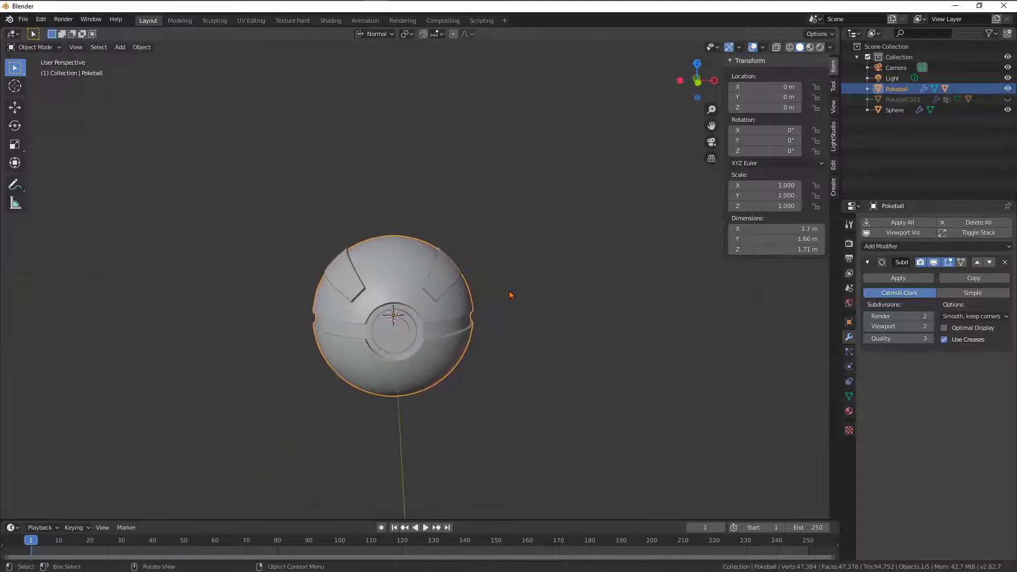
scroll(511, 288, up, 3)
click(597, 301)
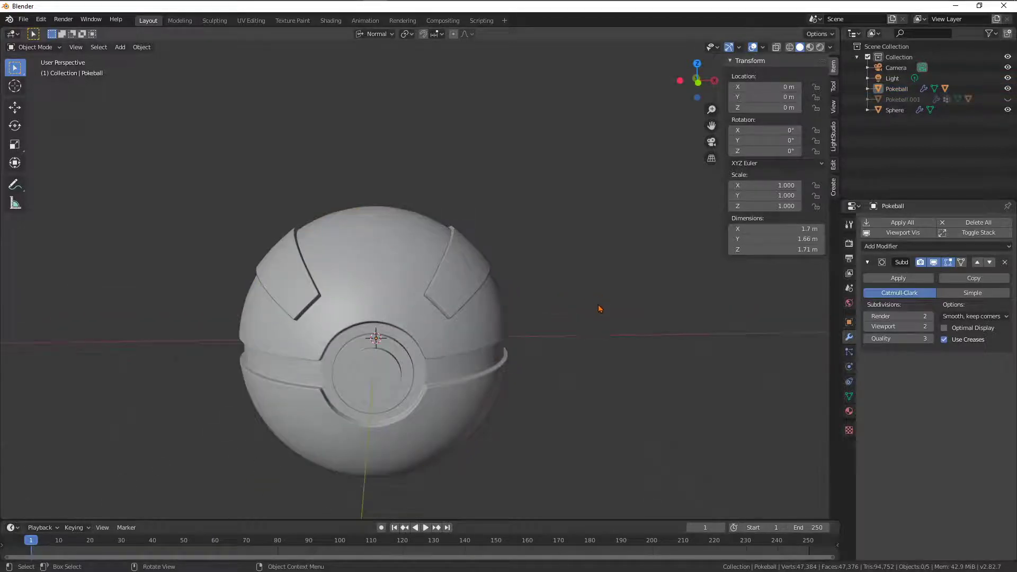
mouse_move(599, 308)
middle_down()
mouse_move(606, 336)
mouse_move(670, 318)
mouse_move(693, 342)
mouse_move(574, 342)
mouse_move(567, 318)
mouse_move(590, 316)
middle_up()
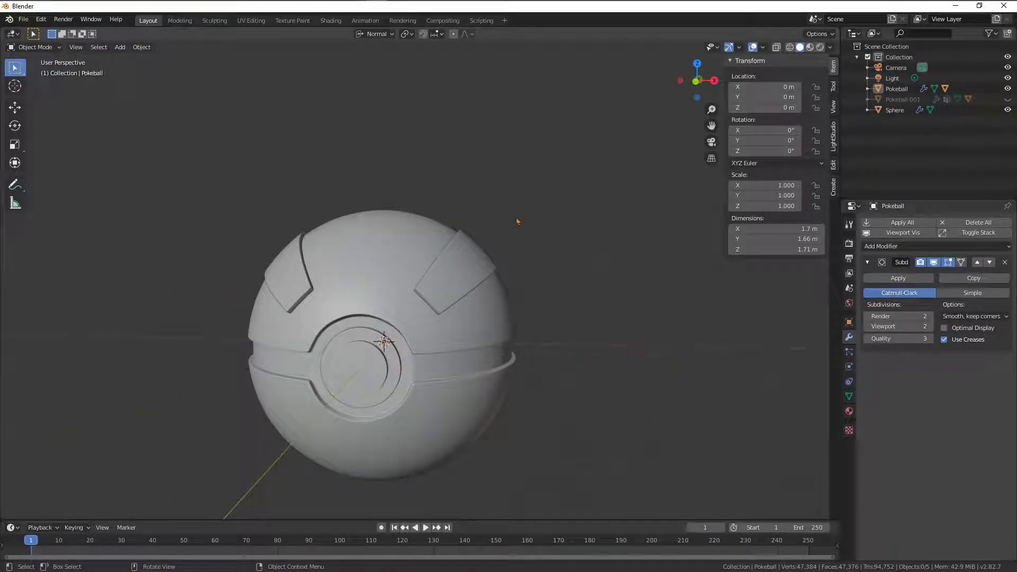
middle_drag(453, 300, 599, 265)
scroll(484, 332, down, 3)
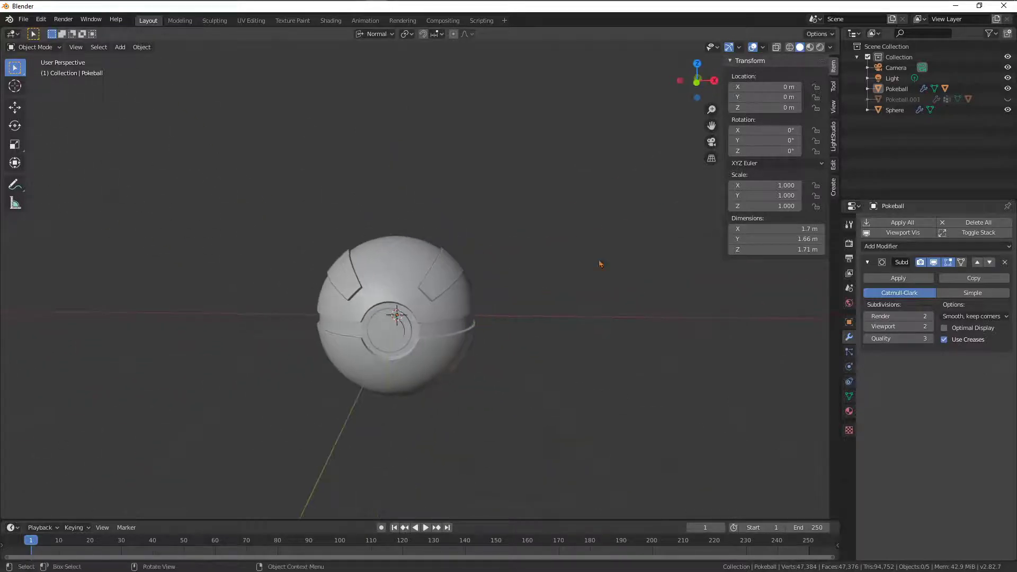
Give the side bands a new material with a red base color and a roughness of about 0.158.
click(444, 272)
click(849, 412)
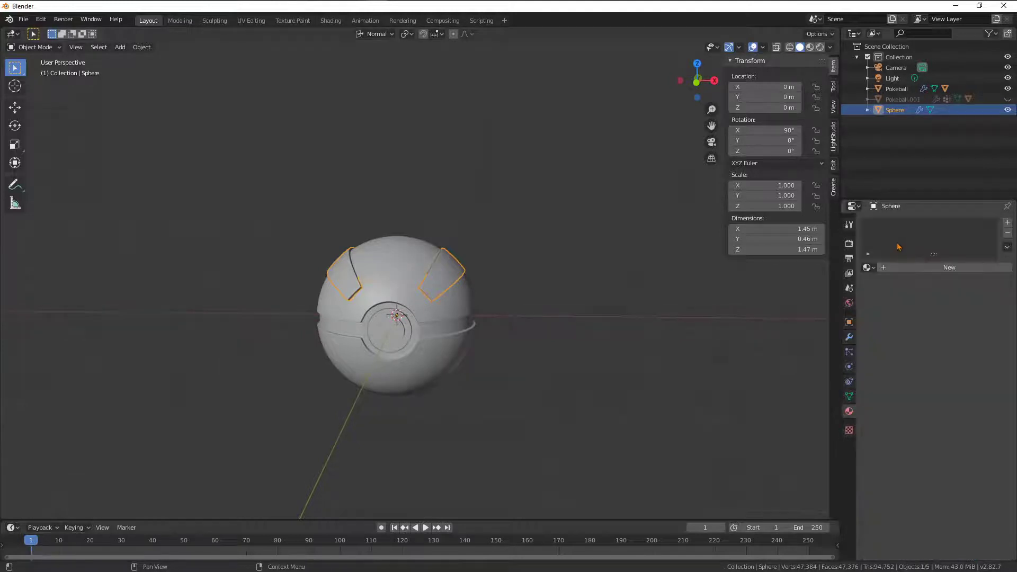
click(888, 283)
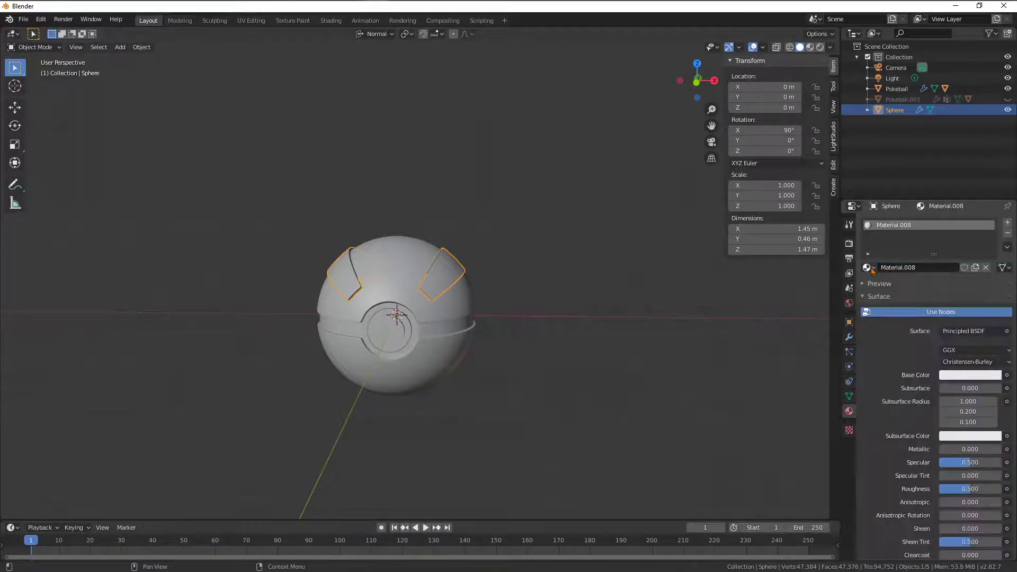
click(967, 377)
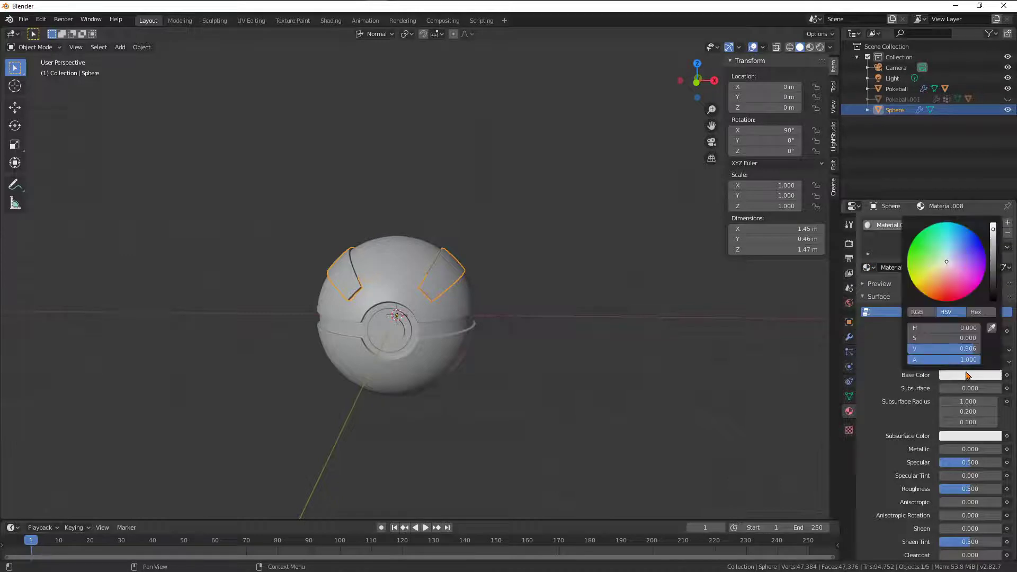
click(947, 277)
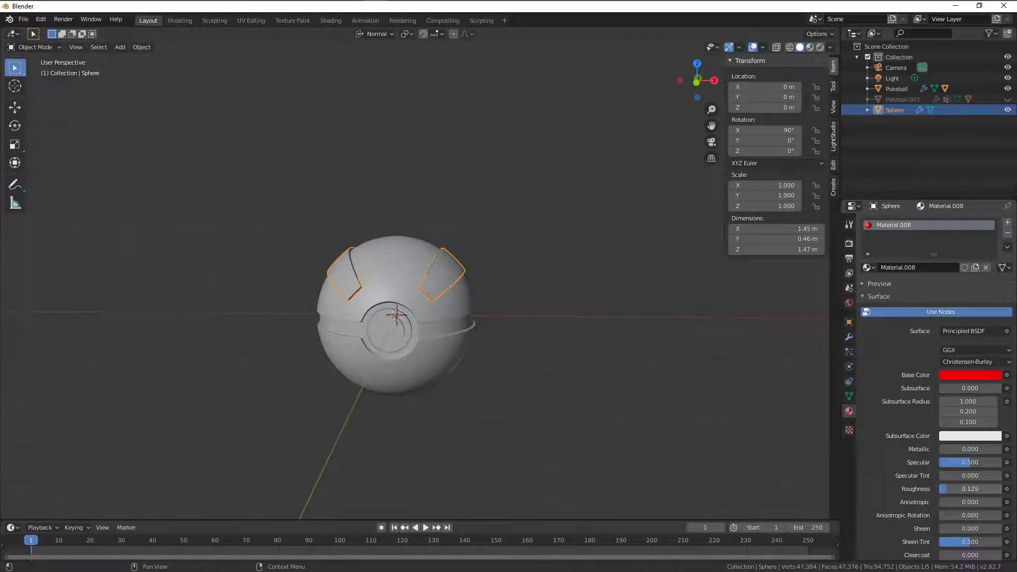
Check the red bands on the blue ball in Material Preview and Rendered shading.
click(810, 50)
middle_drag(542, 227, 561, 254)
click(588, 298)
mouse_move(590, 334)
middle_down()
mouse_move(590, 307)
mouse_move(567, 254)
mouse_move(565, 279)
mouse_move(595, 307)
middle_up()
scroll(566, 280, down, 4)
click(820, 46)
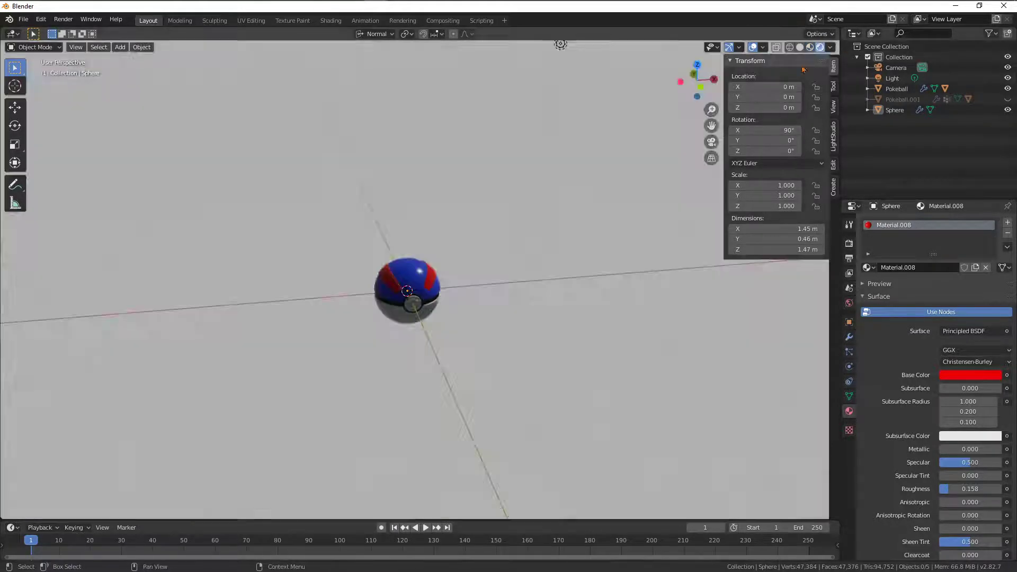
middle_drag(448, 298, 438, 293)
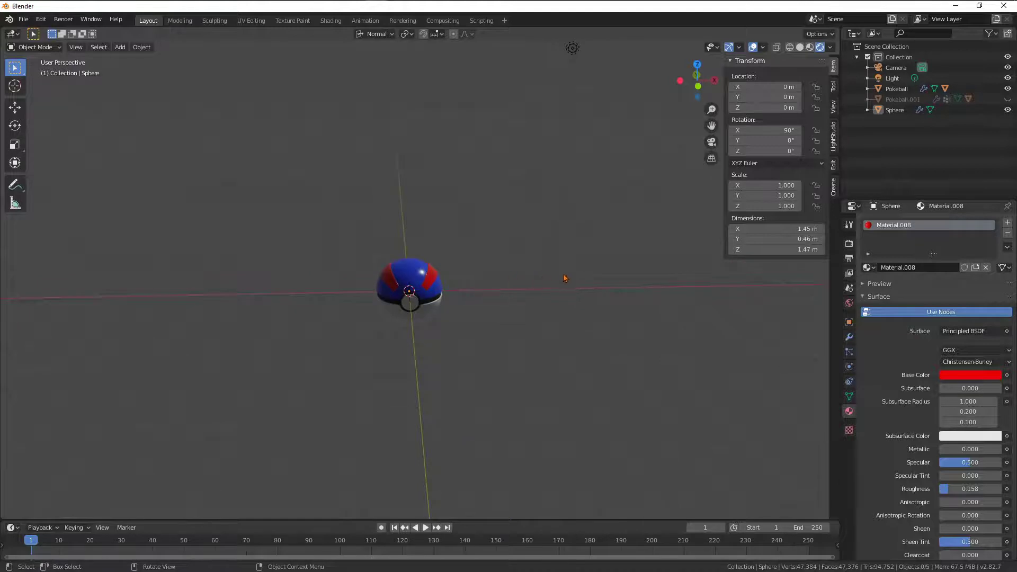
middle_drag(553, 284, 543, 282)
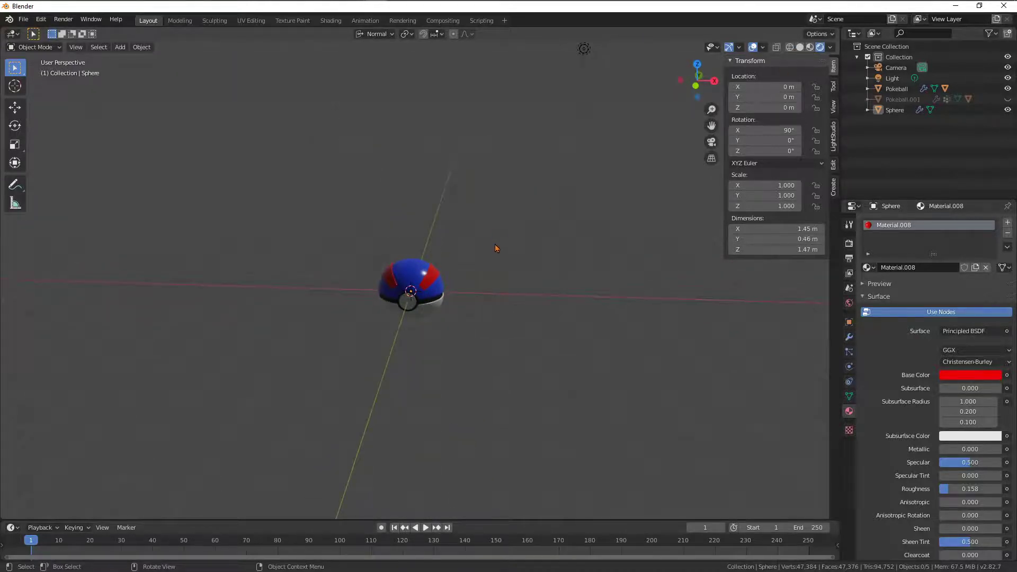
Return the viewport to Material Preview shading and unhide the Pokeball.001 object, staying in Object Mode.
key(Tab)
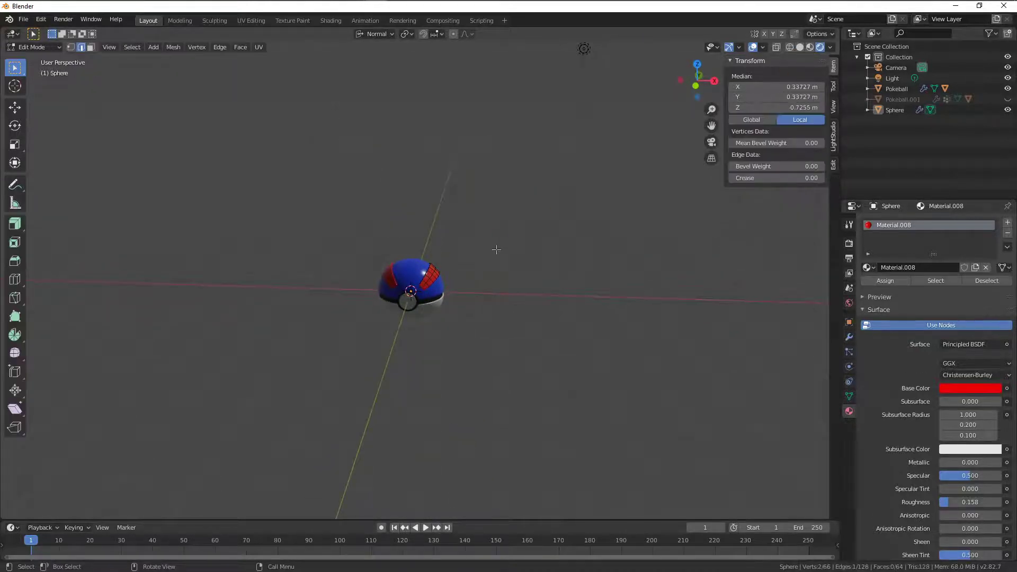
click(810, 48)
click(1008, 101)
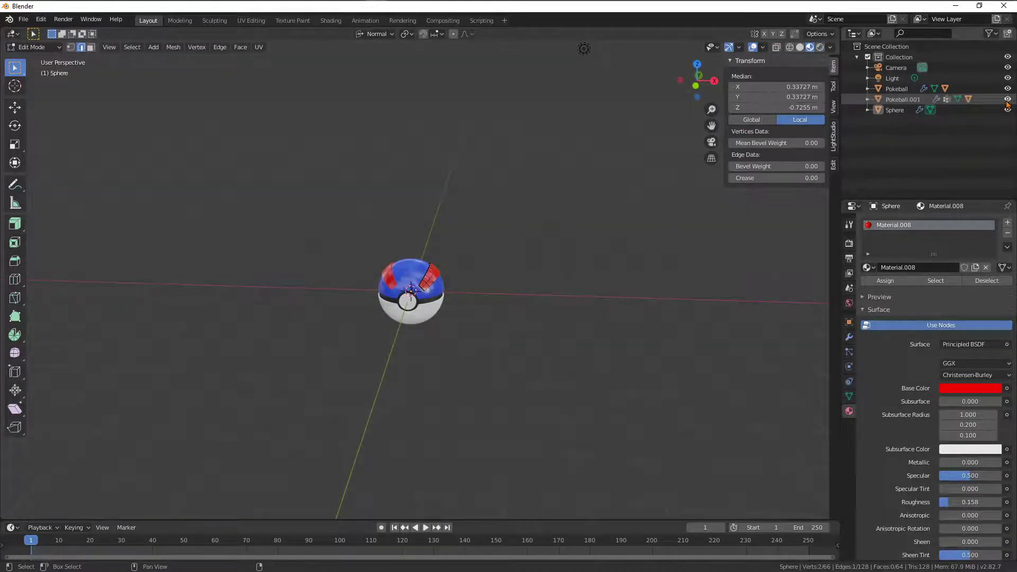
key(Tab)
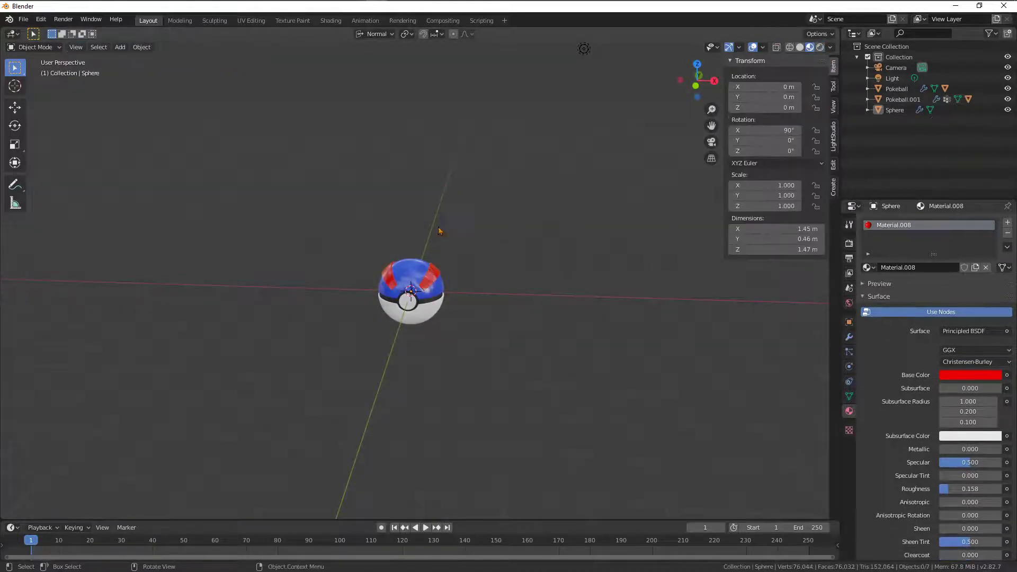
Move Pokeball.001 about 2.63 m along the X axis so it stands beside the new ball.
click(903, 100)
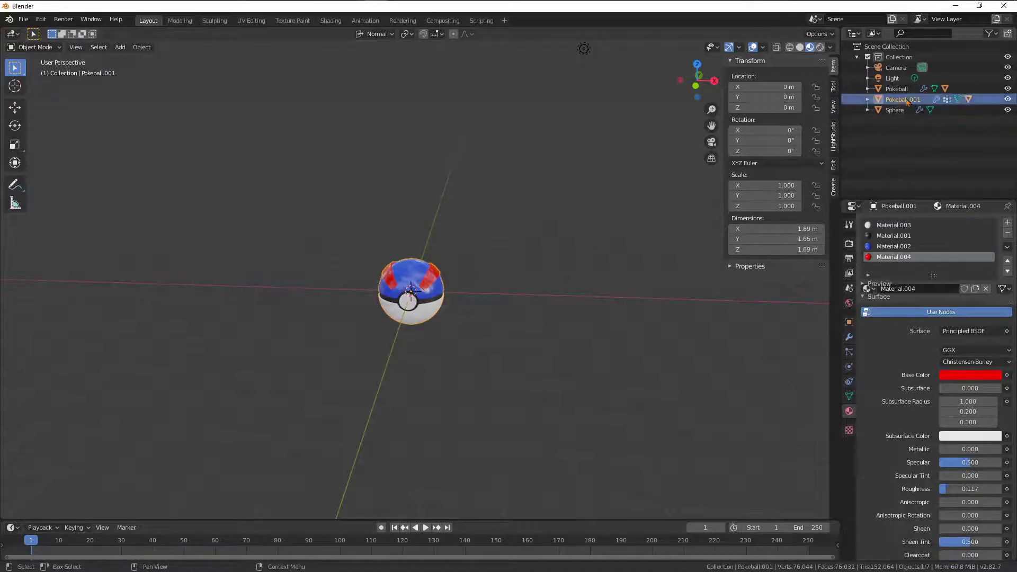
key(g)
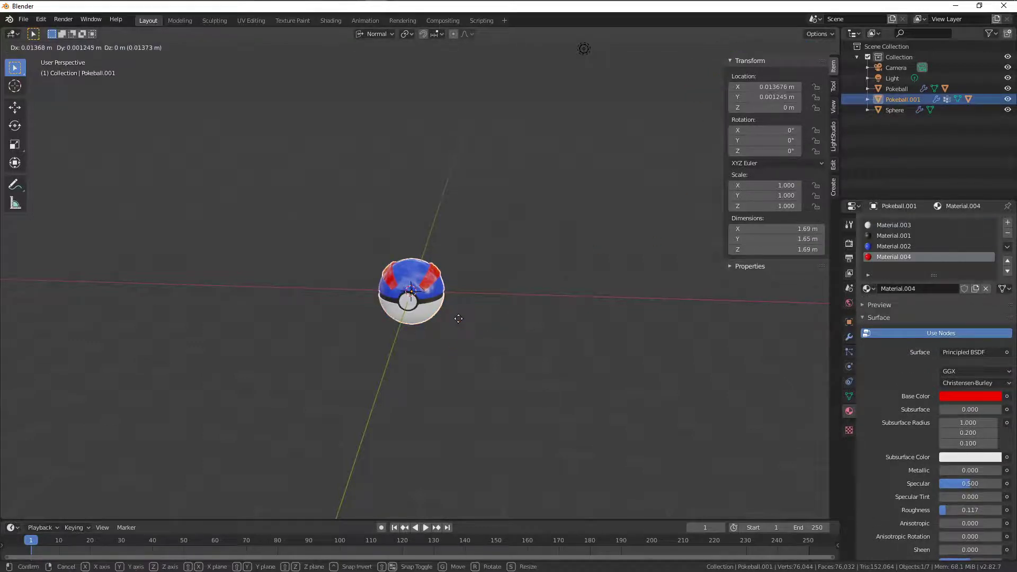
key(z)
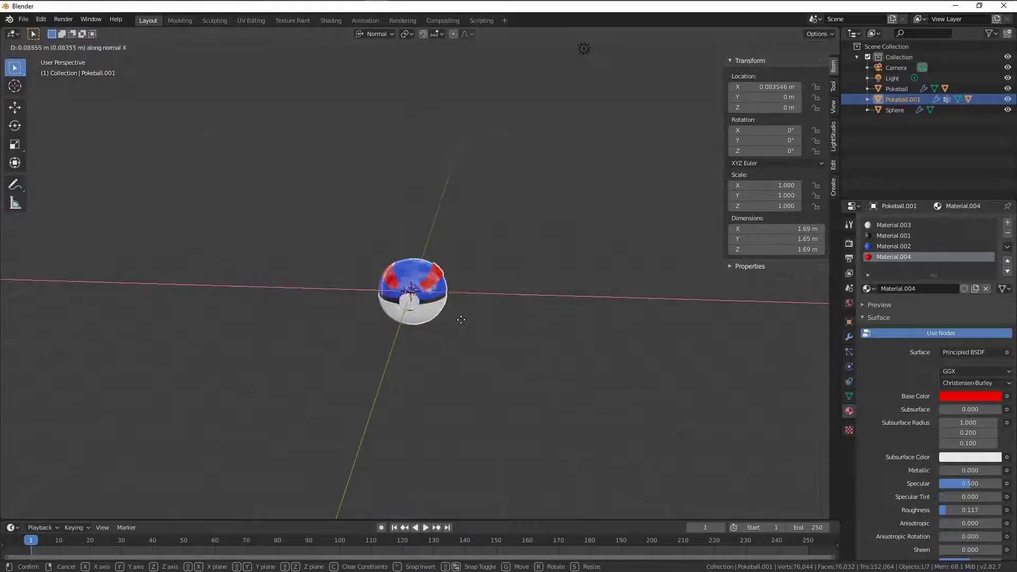
key(x)
click(569, 347)
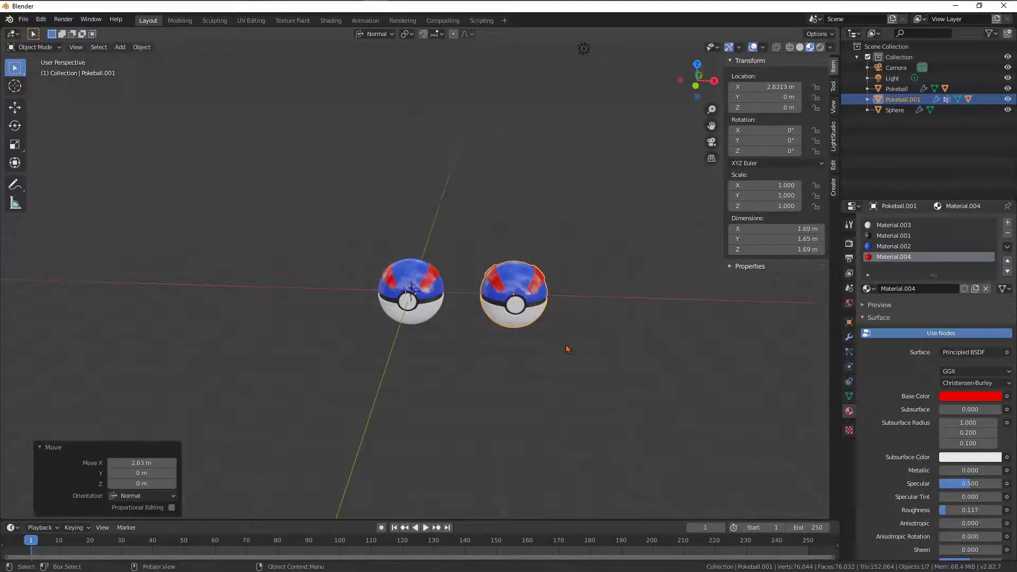
Compare the colored bands of the two balls side by side, up close and from different angles.
middle_drag(568, 347, 559, 321)
scroll(571, 308, up, 3)
middle_drag(653, 329, 480, 370)
scroll(483, 336, up, 3)
mouse_move(483, 334)
middle_down()
mouse_move(552, 329)
mouse_move(524, 345)
mouse_move(461, 334)
mouse_move(520, 336)
mouse_move(470, 345)
middle_up()
scroll(470, 341, down, 5)
scroll(493, 344, up, 5)
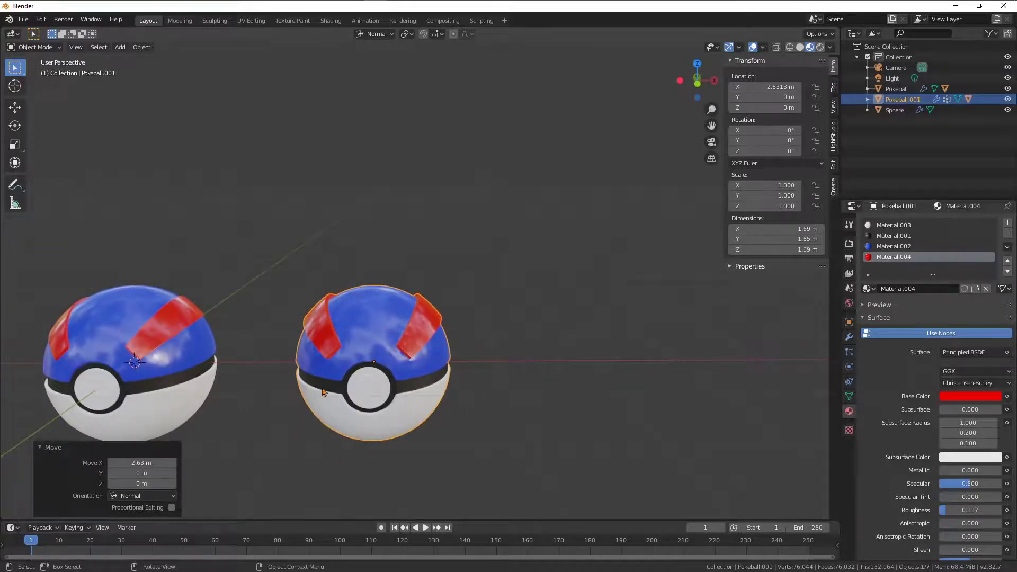
shift+middle_drag(325, 393, 426, 342)
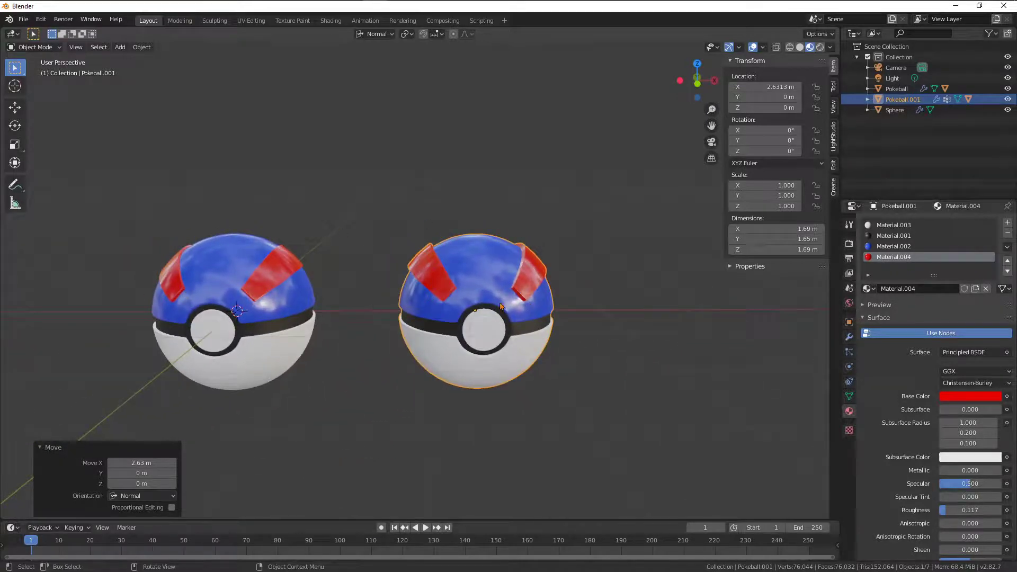
middle_drag(529, 300, 473, 316)
click(474, 318)
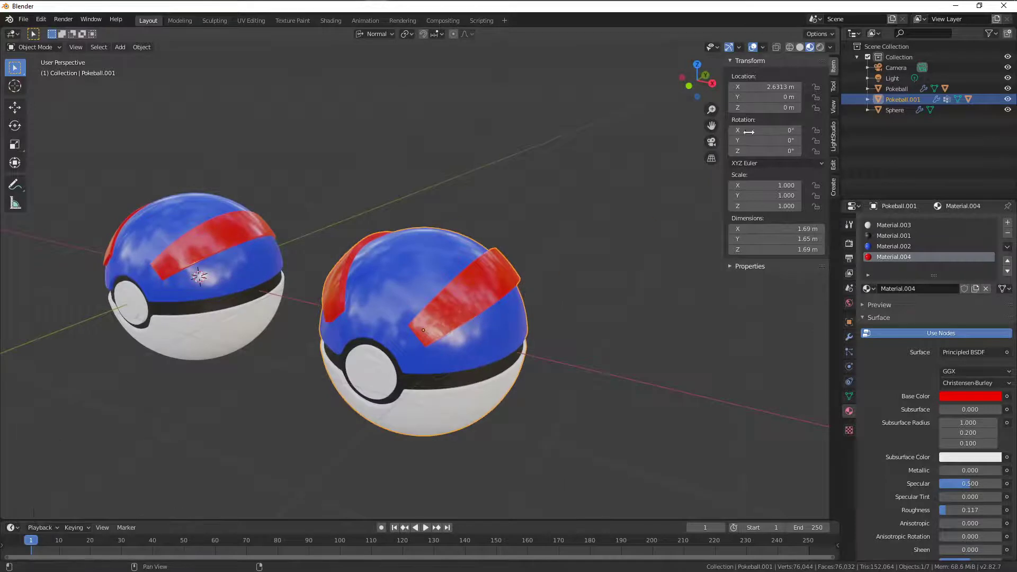
Show both balls in Solid shading with the wireframe overlay and compare their mesh topology.
click(803, 47)
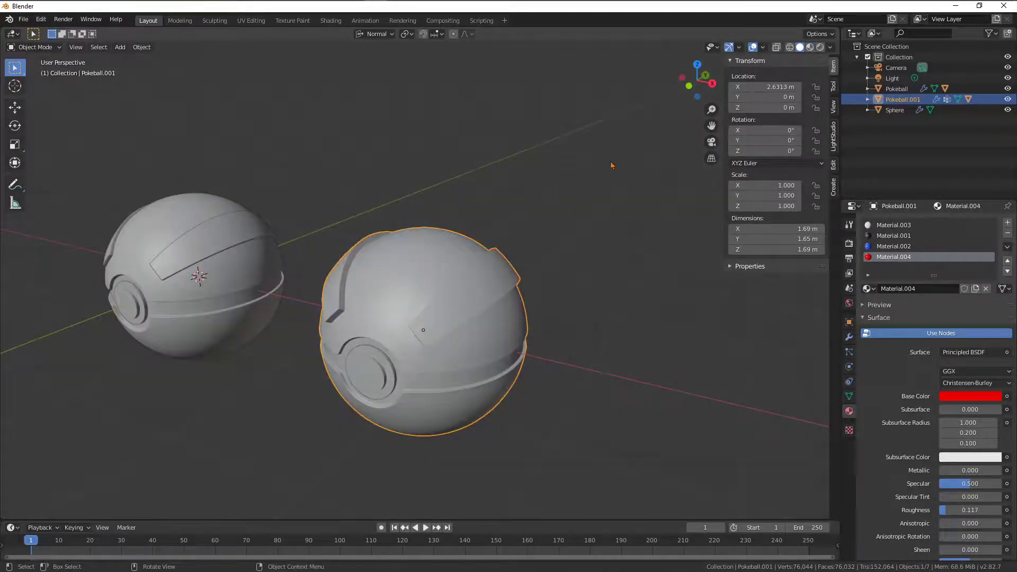
click(764, 47)
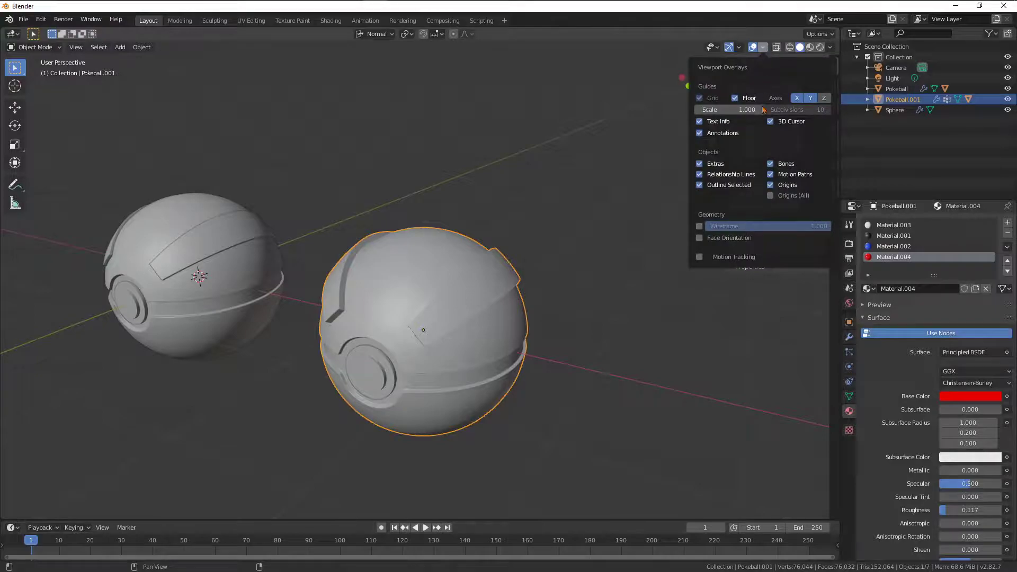
click(700, 226)
click(513, 227)
middle_drag(627, 223, 580, 235)
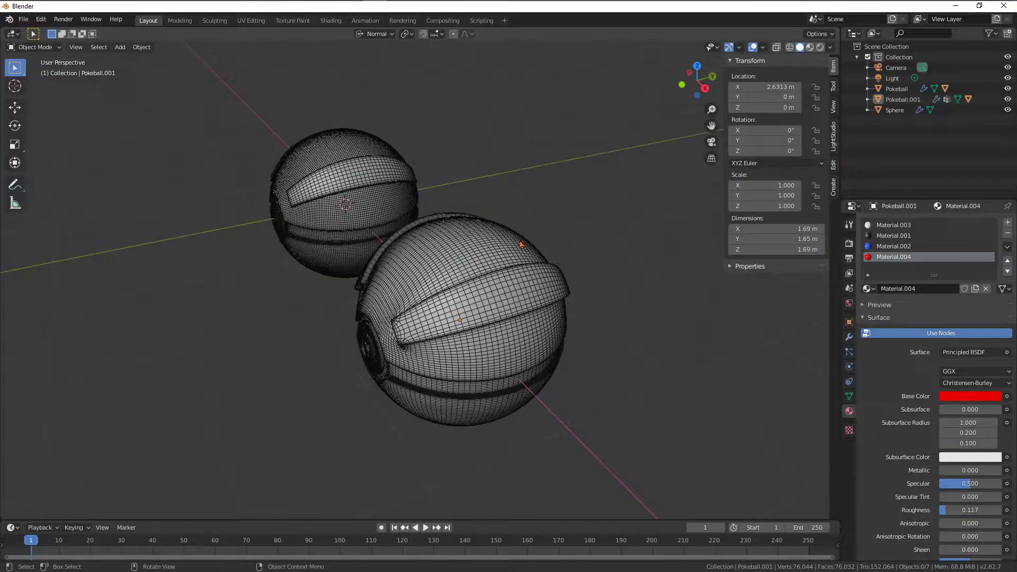
middle_drag(520, 245, 528, 309)
click(527, 309)
mouse_move(609, 323)
middle_down()
mouse_move(634, 336)
mouse_move(610, 345)
mouse_move(615, 334)
middle_up()
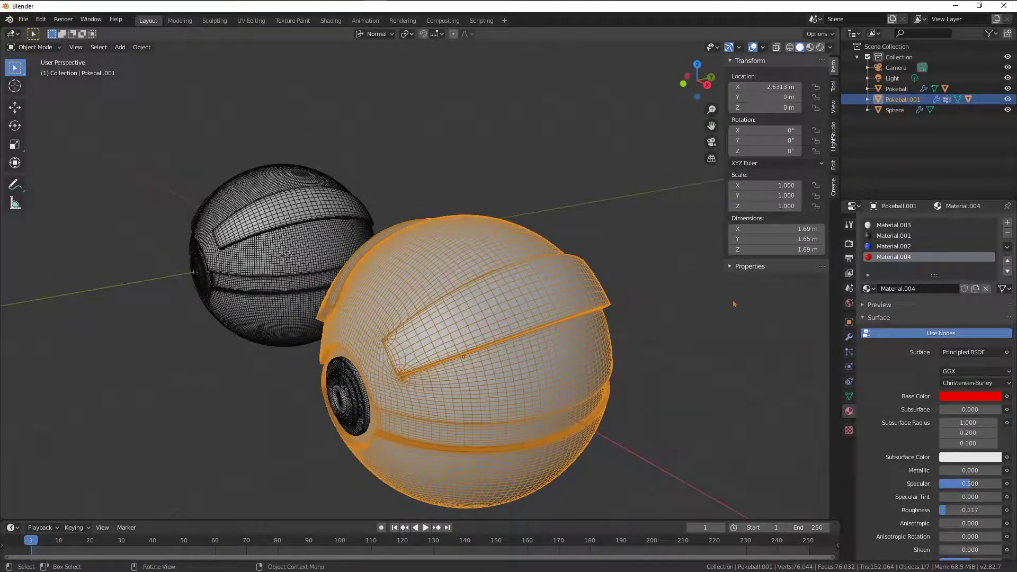
Disable the viewport display of Pokeball.001's Subdivision modifier and examine the base mesh around its raised bands.
click(849, 337)
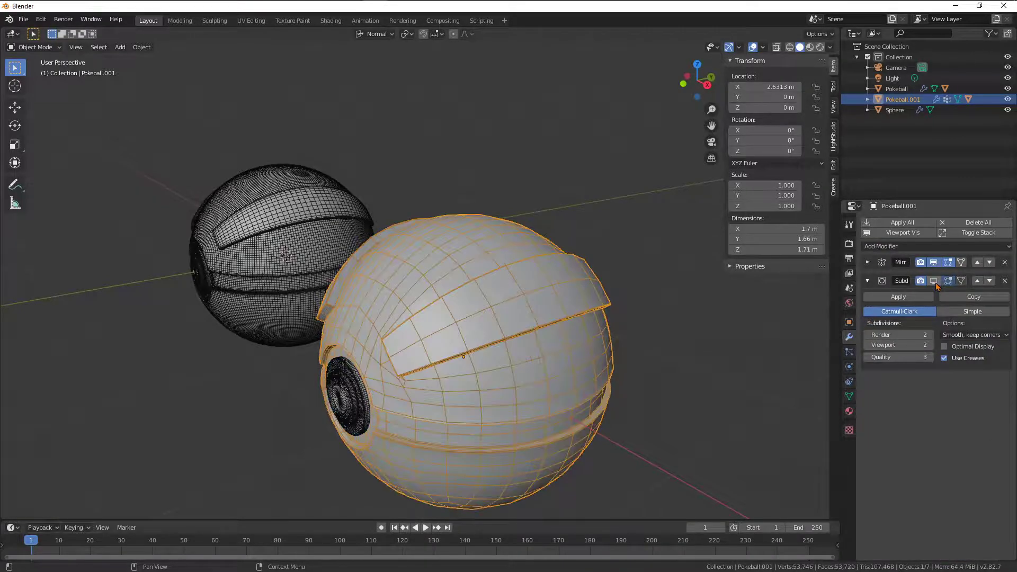
middle_drag(634, 334, 643, 295)
click(670, 322)
scroll(732, 388, up, 3)
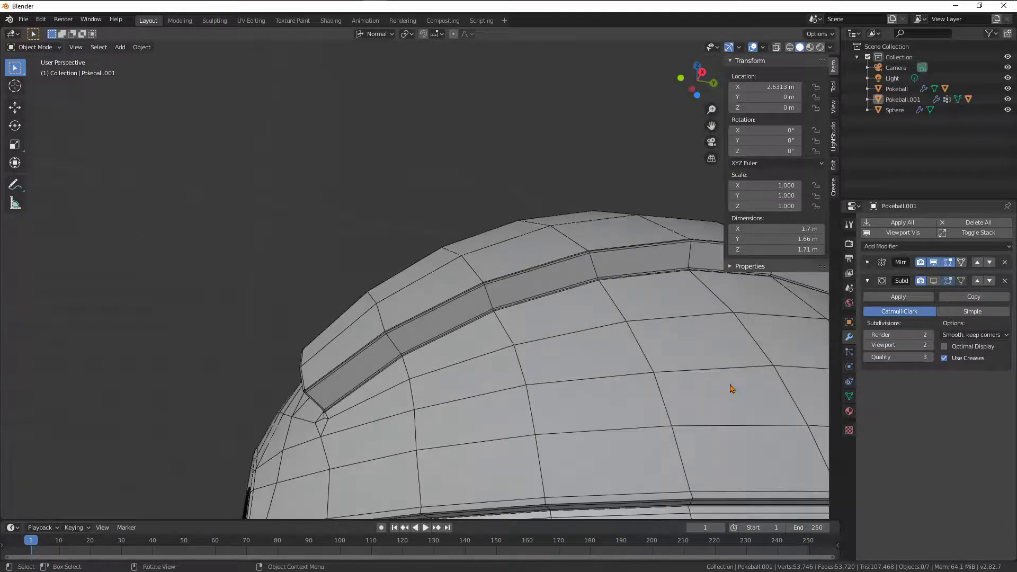
middle_drag(732, 388, 430, 346)
scroll(576, 307, down, 6)
scroll(530, 350, down, 2)
middle_drag(531, 350, 597, 306)
middle_drag(446, 361, 477, 372)
scroll(477, 371, down, 6)
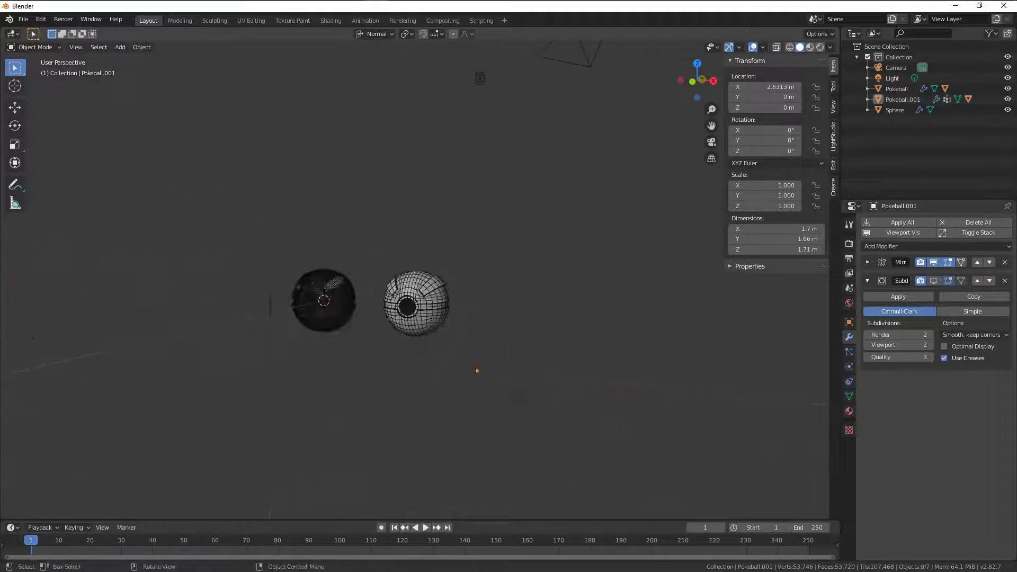
Hide Pokeball.001 and show the remaining ball in Material Preview without the wireframe overlay.
click(1009, 100)
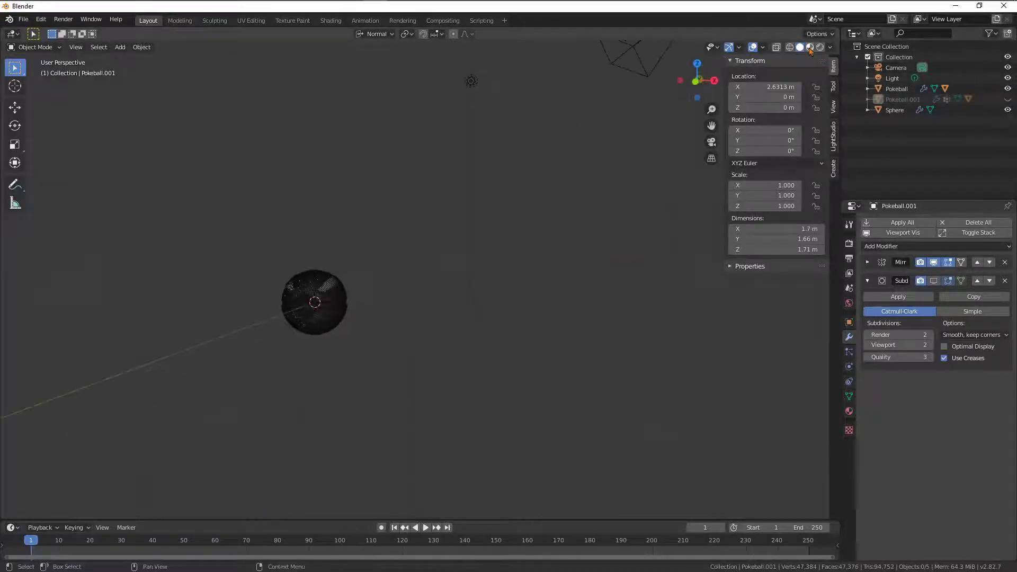
shift+middle_drag(496, 306, 655, 318)
click(764, 48)
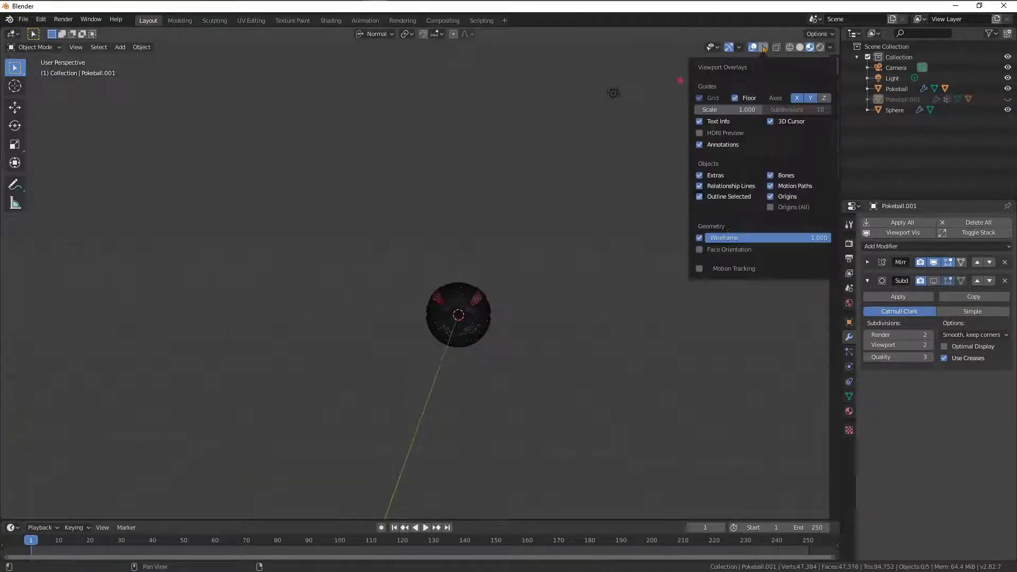
click(700, 239)
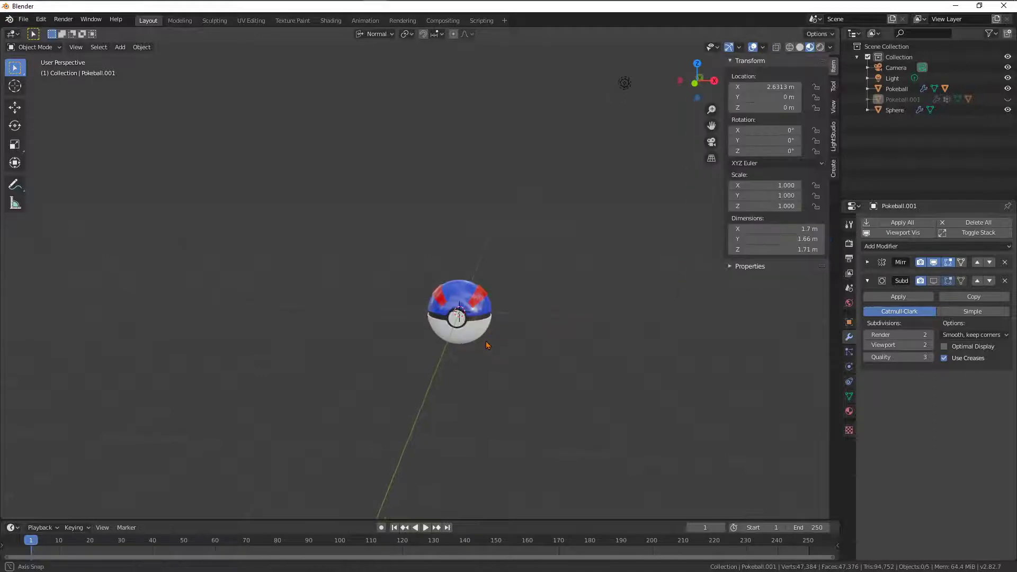